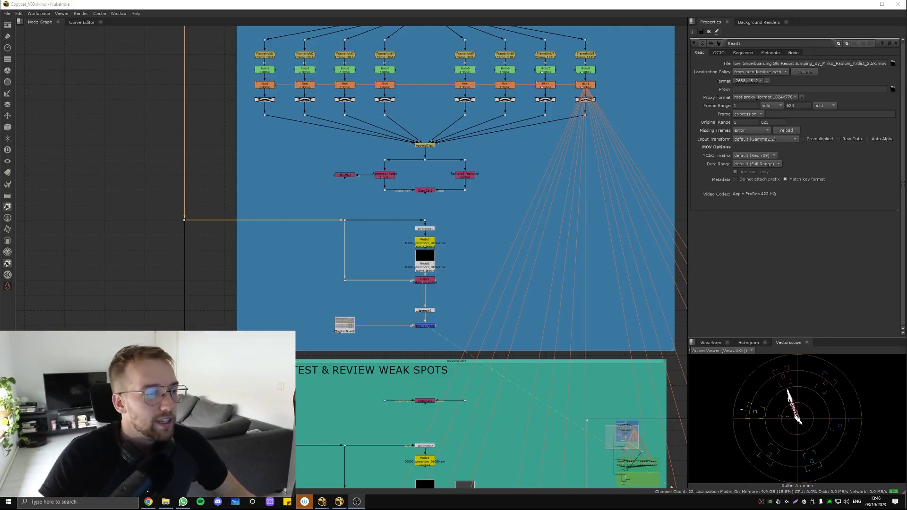
# Step: Show the Merge1 composite in a floating viewer, shrink the viewer window and fit the image in it
pyautogui.moveTo(300, 300)
pyautogui.mouseDown()
pyautogui.moveTo(461, 247)
pyautogui.moveTo(302, 300)
pyautogui.mouseUp()
pyautogui.moveTo(435, 283); pyautogui.dragTo(436, 291)
pyautogui.moveTo(453, 262); pyautogui.dragTo(466, 243, button='middle')
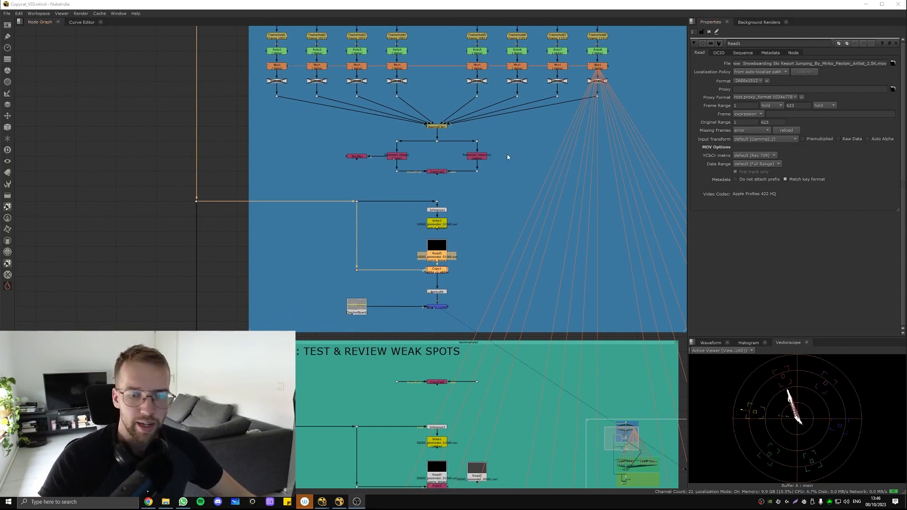
pyautogui.press('1')
pyautogui.moveTo(450, 111); pyautogui.dragTo(390, 174)
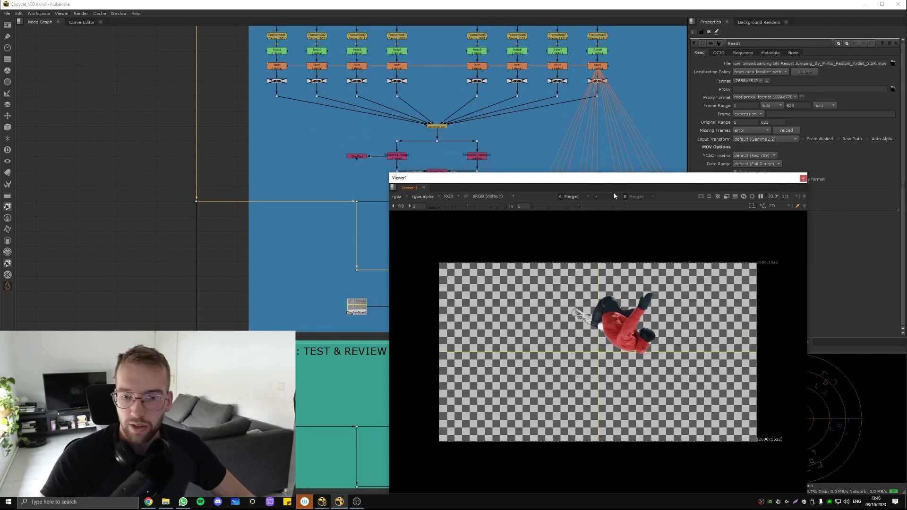
pyautogui.moveTo(587, 180); pyautogui.dragTo(563, 141)
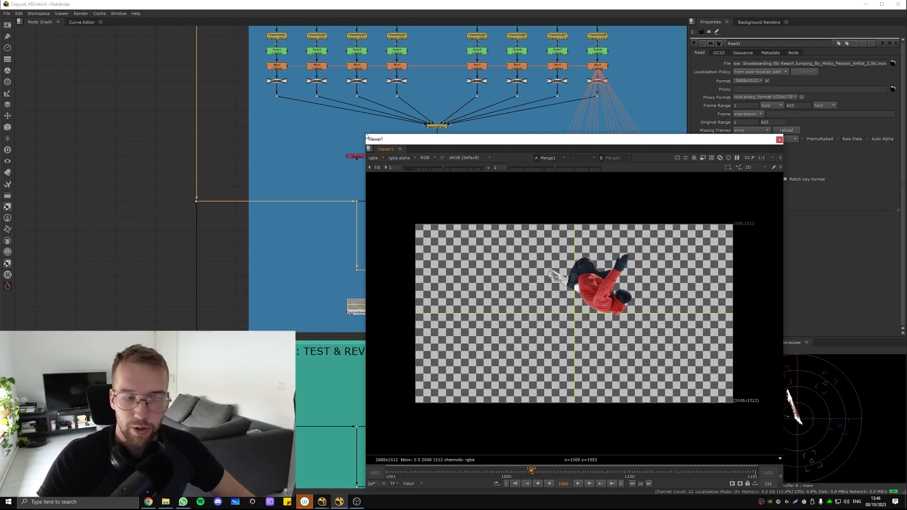
pyautogui.moveTo(368, 134); pyautogui.dragTo(513, 246)
pyautogui.press('f')
pyautogui.moveTo(375, 288); pyautogui.dragTo(306, 200, button='middle')
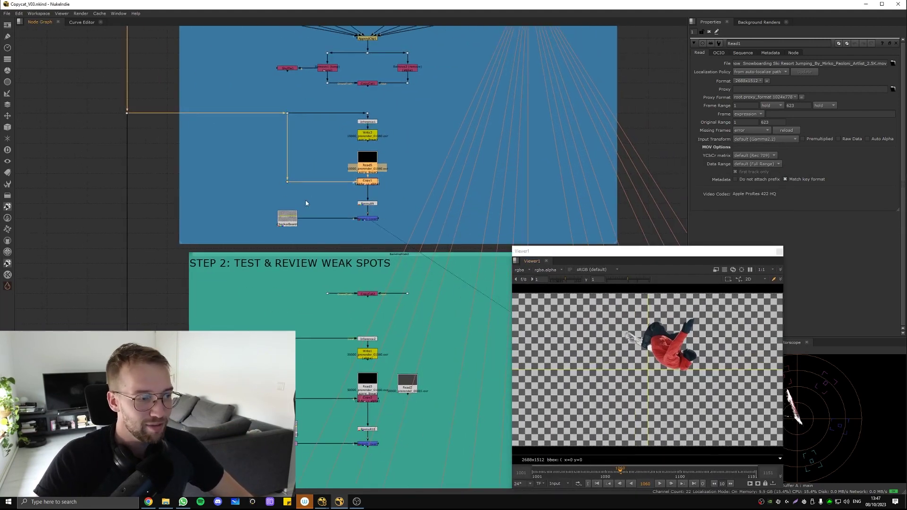
# Step: Move the viewer window clear of the STEP 1 node tree and refit its image
pyautogui.click(311, 215)
pyautogui.moveTo(421, 169); pyautogui.dragTo(438, 358, button='middle')
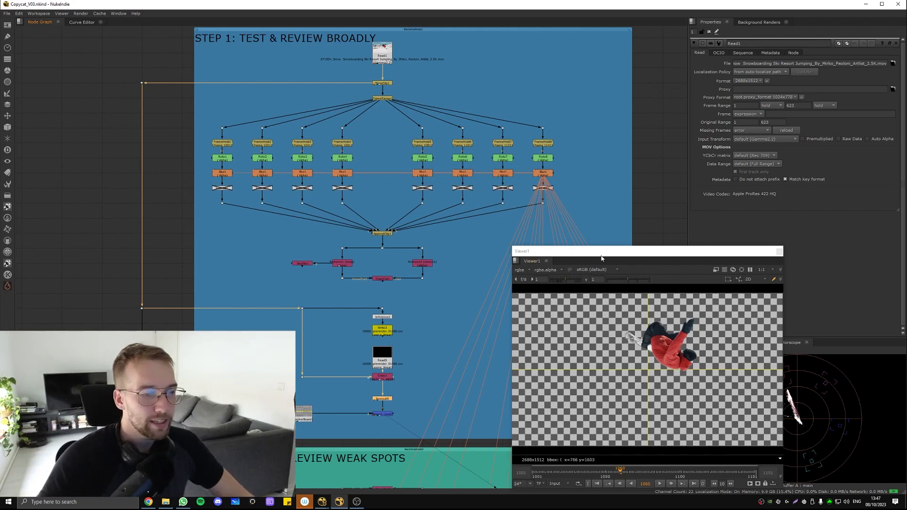
pyautogui.moveTo(605, 251); pyautogui.dragTo(720, 231)
pyautogui.press('f')
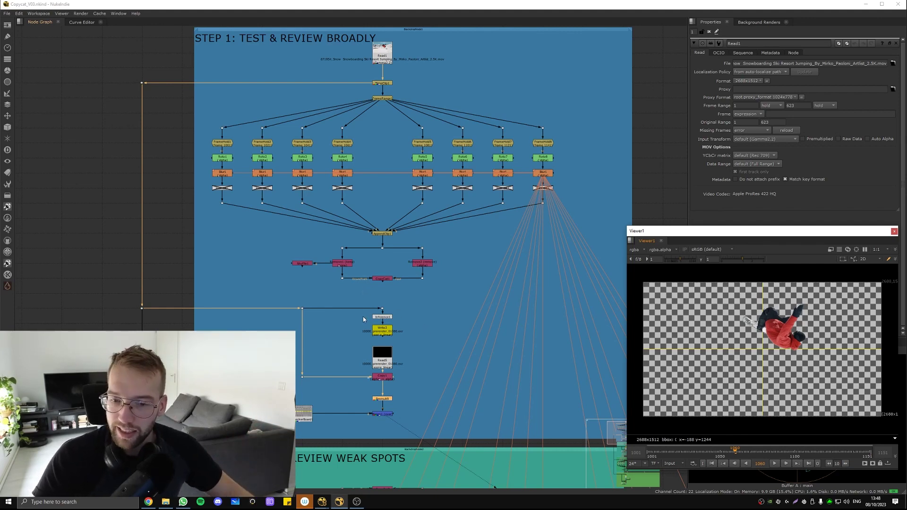
# Step: Examine the STEP 1 node tree around CopyCat1 and its branches, up to the Read1 source clip
pyautogui.moveTo(363, 317); pyautogui.dragTo(364, 304, button='middle')
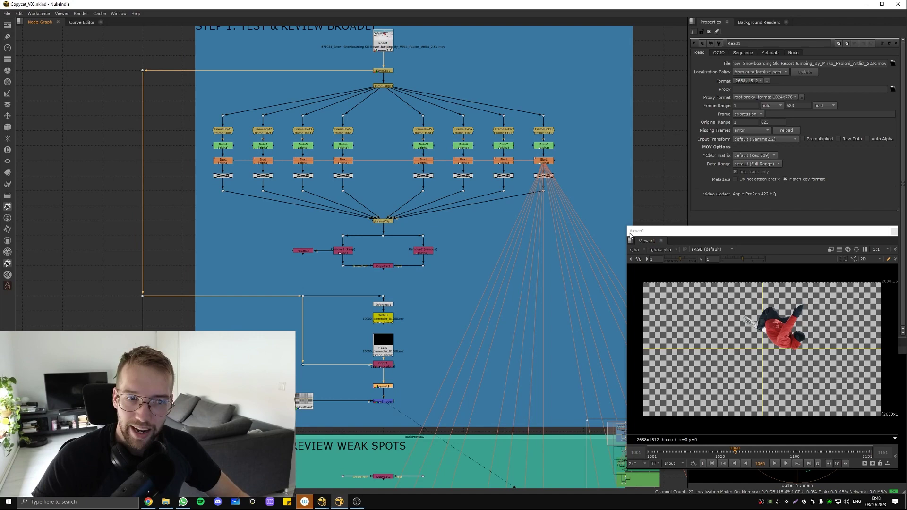
pyautogui.scroll(5, 378, 255)
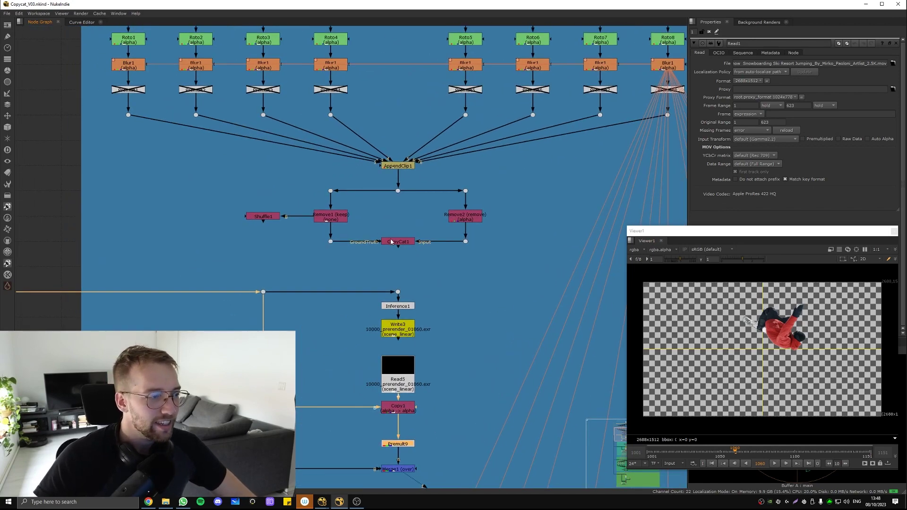
pyautogui.moveTo(323, 222); pyautogui.dragTo(328, 249, button='middle')
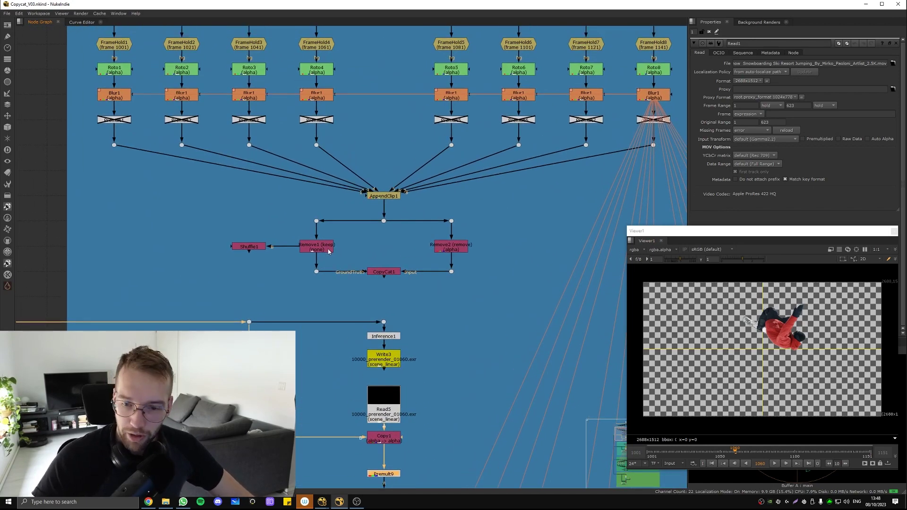
pyautogui.moveTo(438, 212); pyautogui.dragTo(405, 254, button='middle')
pyautogui.scroll(-2, 397, 207)
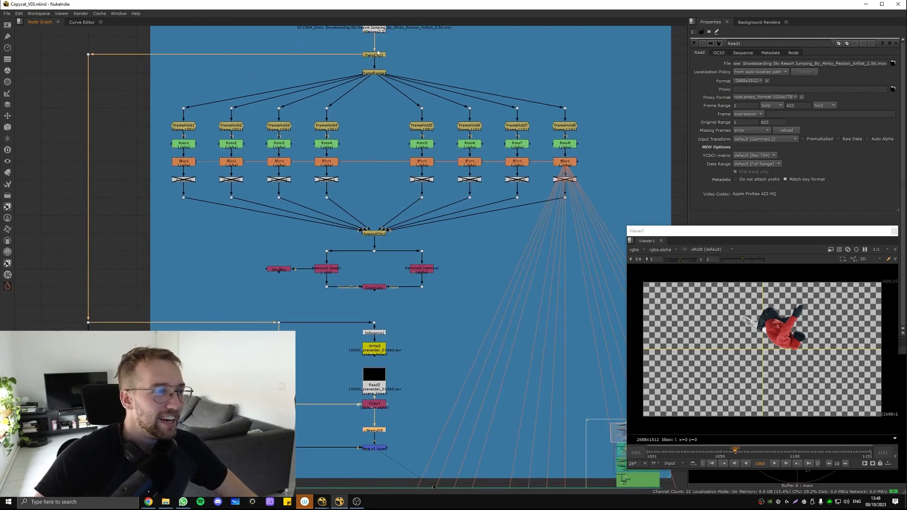
pyautogui.moveTo(404, 61); pyautogui.dragTo(414, 131, button='middle')
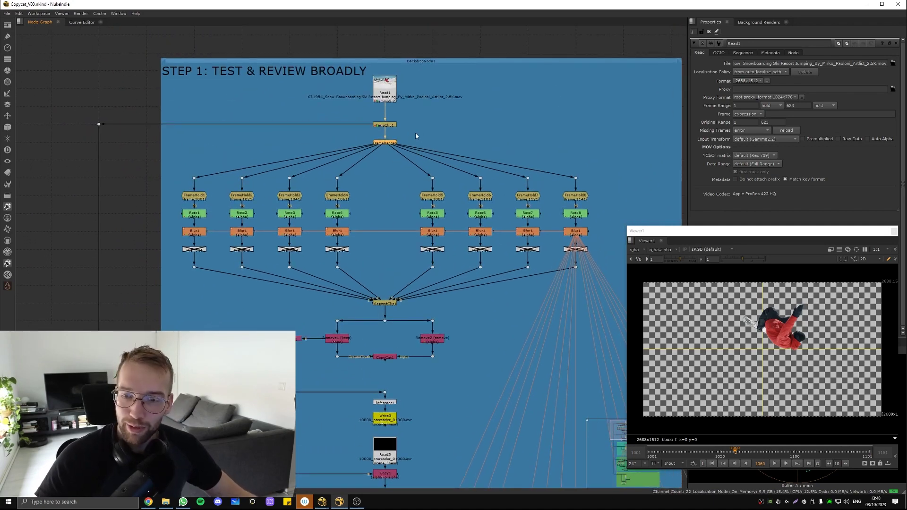
pyautogui.moveTo(355, 133); pyautogui.dragTo(367, 126, button='middle')
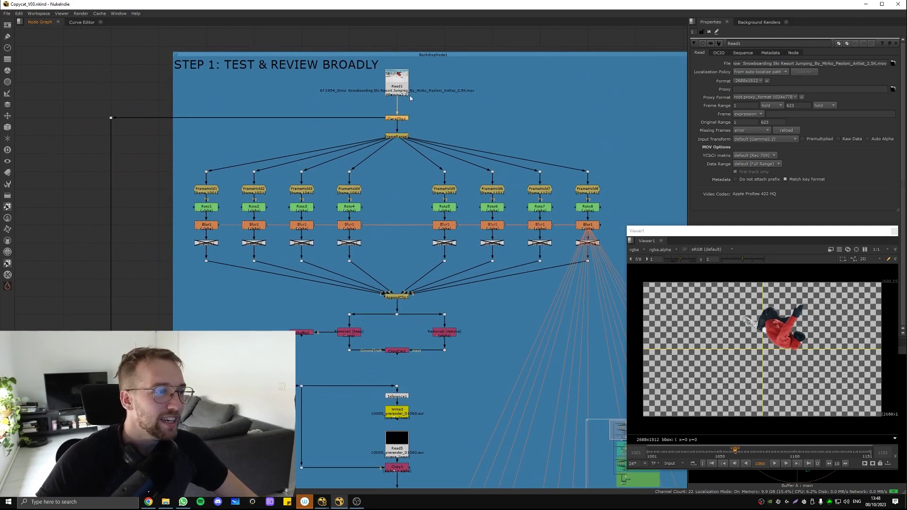
# Step: Show TimeClip1's output in the viewer and enlarge the viewer window
pyautogui.press('1')
pyautogui.moveTo(748, 235); pyautogui.dragTo(718, 229)
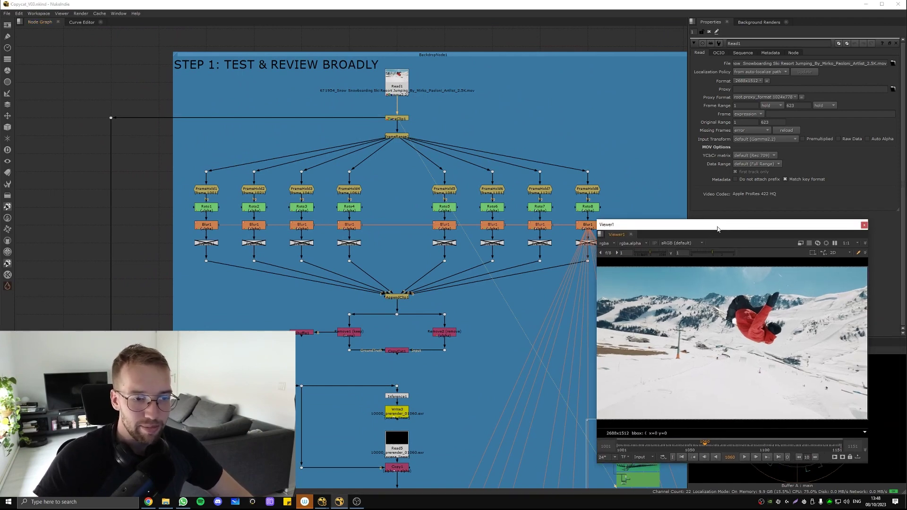
pyautogui.moveTo(597, 220); pyautogui.dragTo(532, 189)
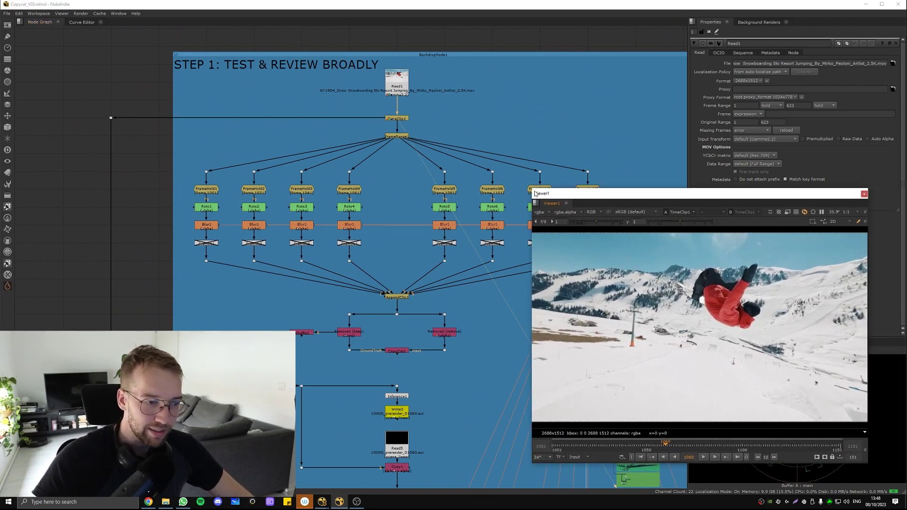
pyautogui.moveTo(586, 196); pyautogui.dragTo(617, 218)
# Step: Play the snowboarding footage from TimeClip1 in the viewer and stop it
pyautogui.moveTo(473, 261); pyautogui.dragTo(400, 193, button='middle')
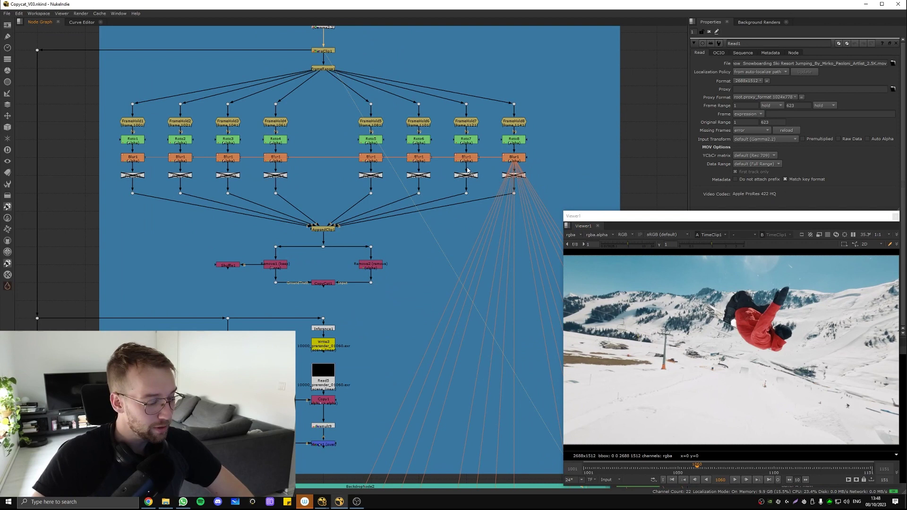
pyautogui.press('l')
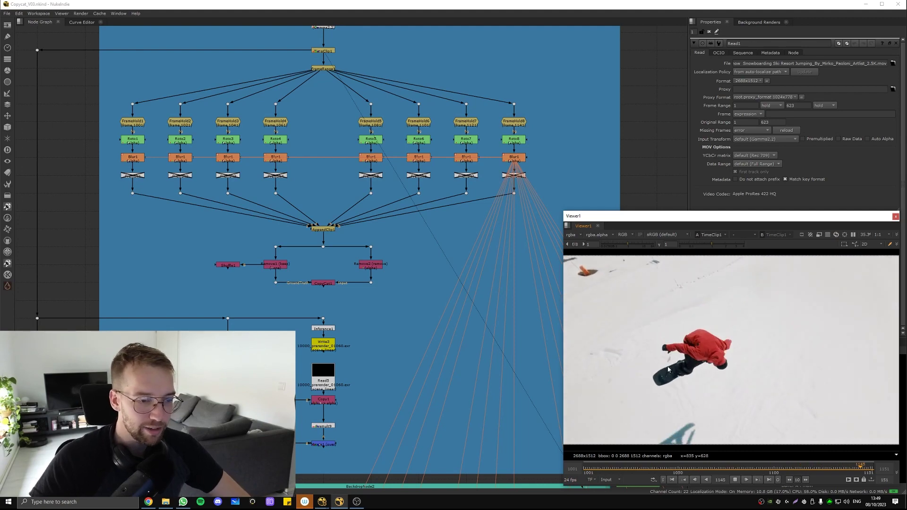
pyautogui.press('k')
# Step: View the FrameHold nodes one after another in the viewer to check each held frame of the snowboarder
pyautogui.moveTo(339, 147); pyautogui.dragTo(372, 154, button='middle')
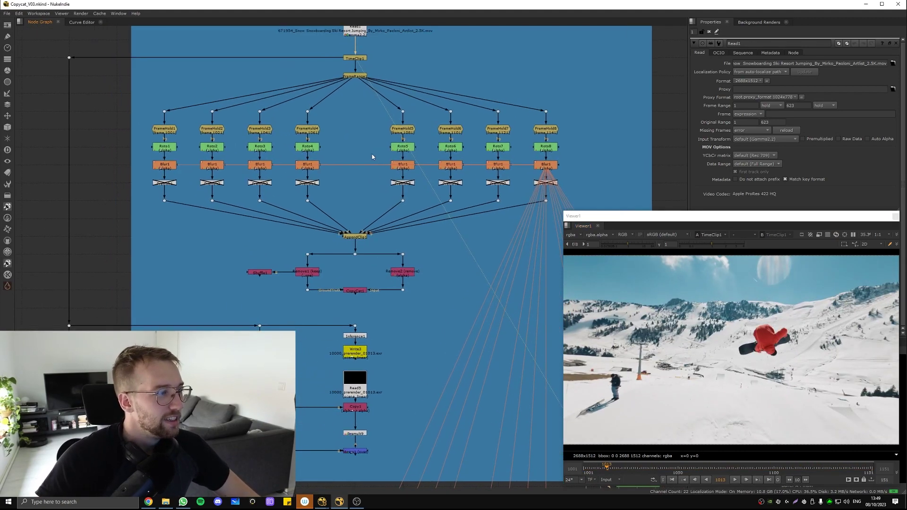
pyautogui.click(162, 133)
pyautogui.press('1')
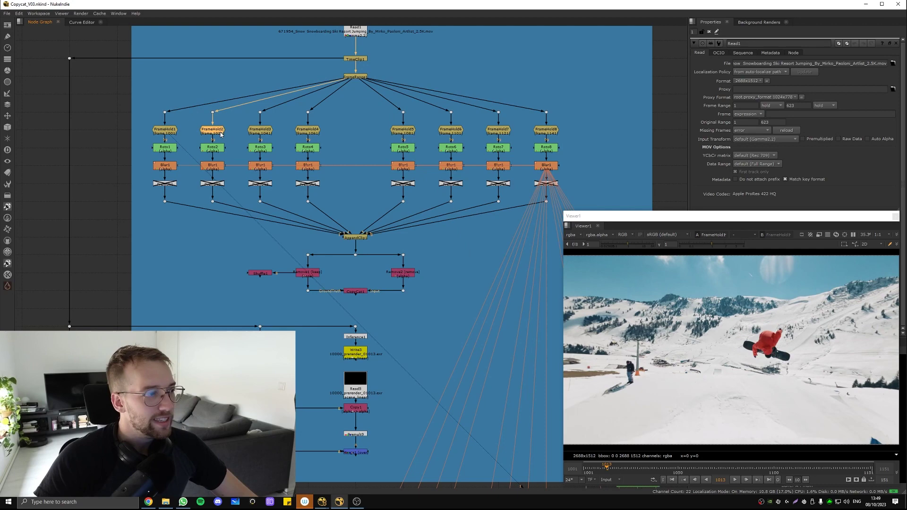
pyautogui.click(261, 130)
pyautogui.press('1')
pyautogui.click(313, 131)
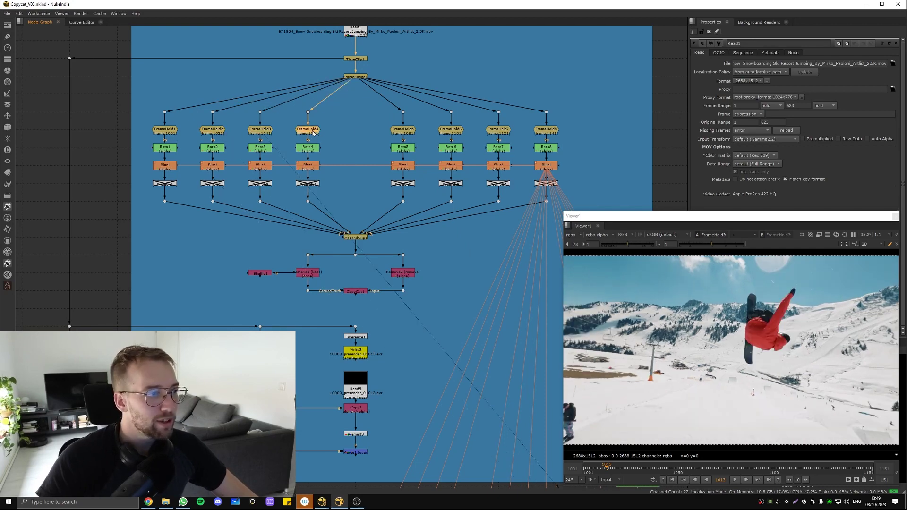
pyautogui.press('1')
pyautogui.click(402, 132)
pyautogui.press('1')
pyautogui.click(451, 132)
pyautogui.press('1')
pyautogui.click(501, 133)
pyautogui.press('1')
pyautogui.press('1')
# Step: View FrameRange1, open its frame range properties and select the row of FrameHold nodes below it
pyautogui.moveTo(393, 65); pyautogui.dragTo(320, 96)
pyautogui.press('1')
pyautogui.doubleClick(355, 76)
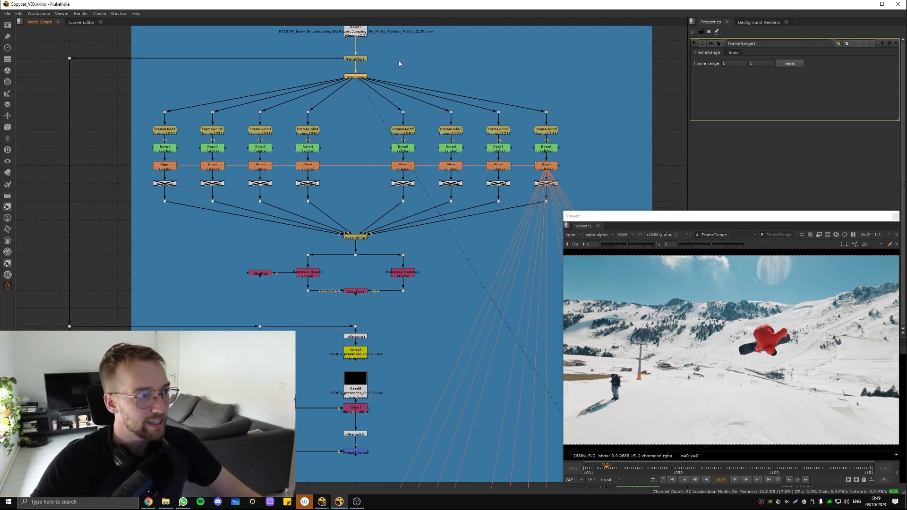
pyautogui.moveTo(575, 50); pyautogui.dragTo(129, 140)
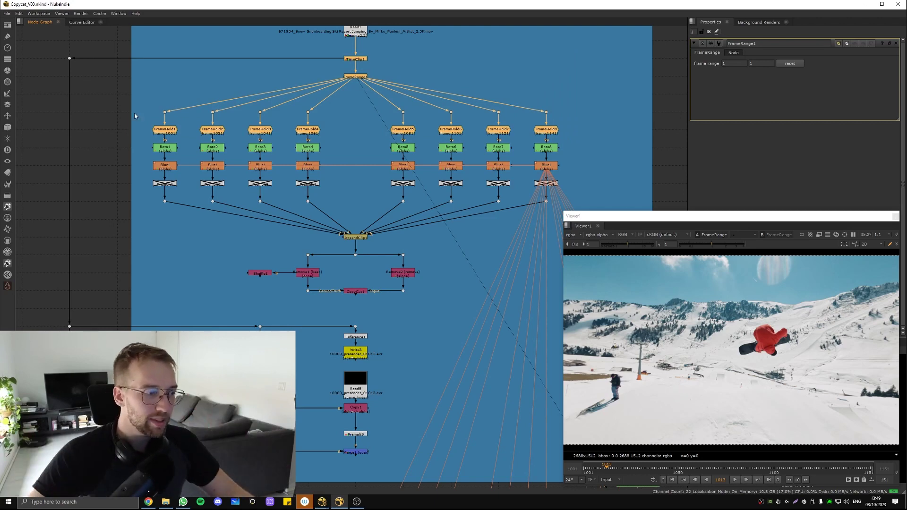
# Step: View AppendClip1's output and play through the appended training frames
pyautogui.click(355, 237)
pyautogui.press('1')
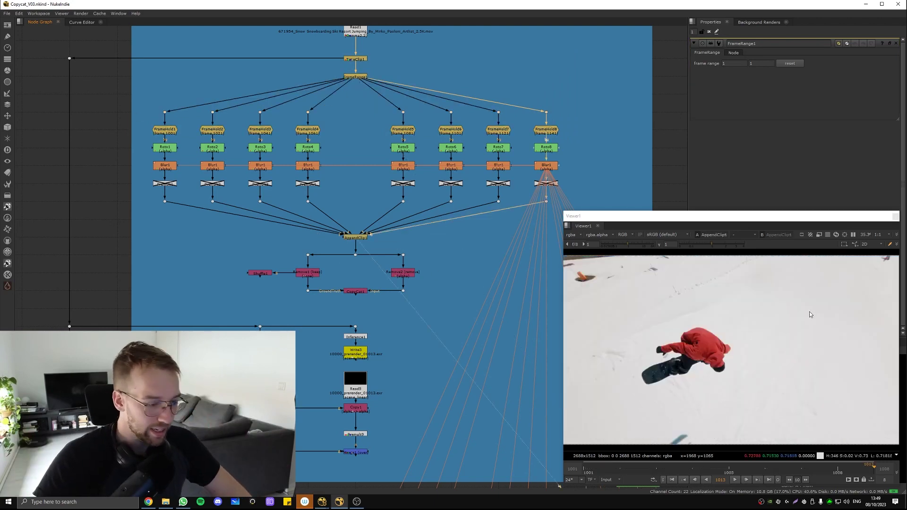
pyautogui.press('l')
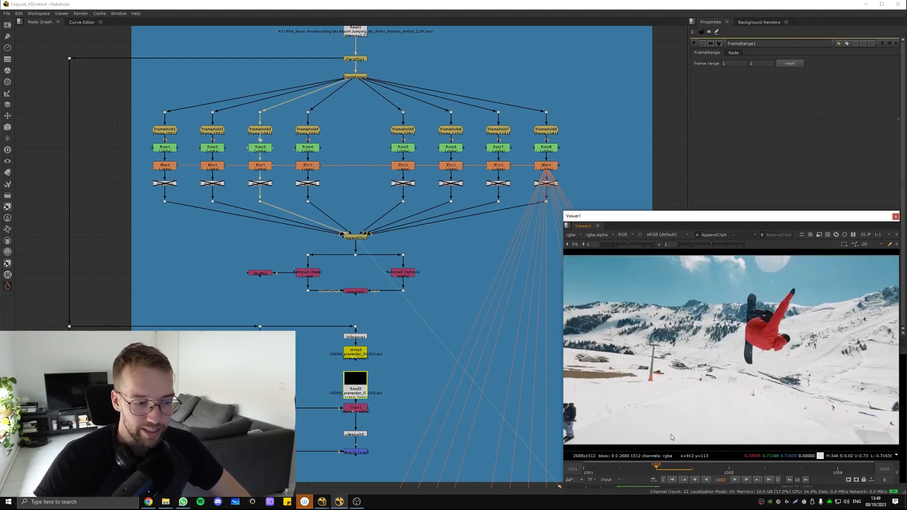
pyautogui.press('k')
pyautogui.press('l')
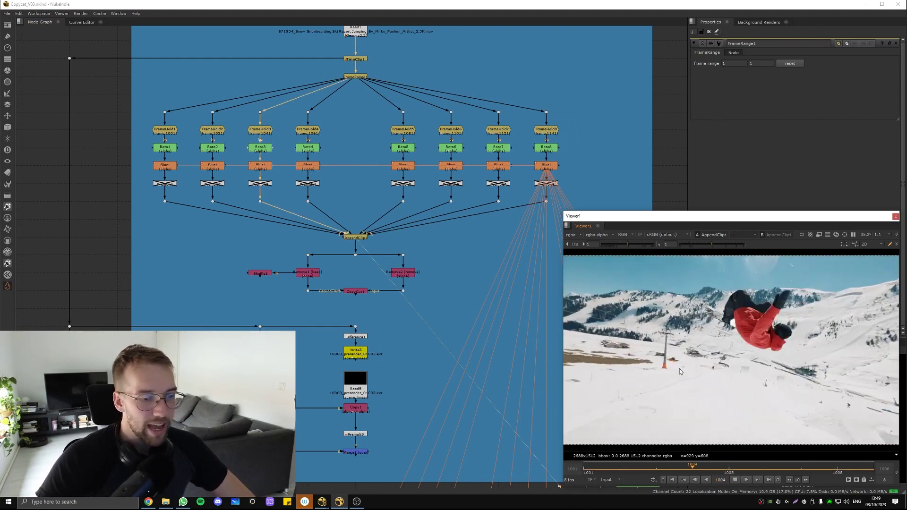
pyautogui.press('k')
# Step: Open the roto nodes from Roto1 to Roto8 in turn and inspect each snowboarder shape, starting at frame 1001
pyautogui.doubleClick(165, 148)
pyautogui.moveTo(282, 141); pyautogui.dragTo(271, 174, button='middle')
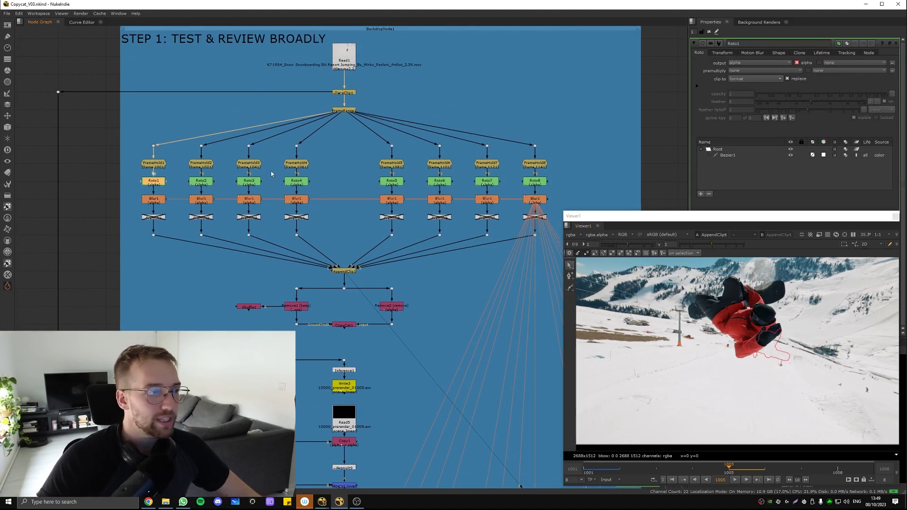
pyautogui.click(586, 468)
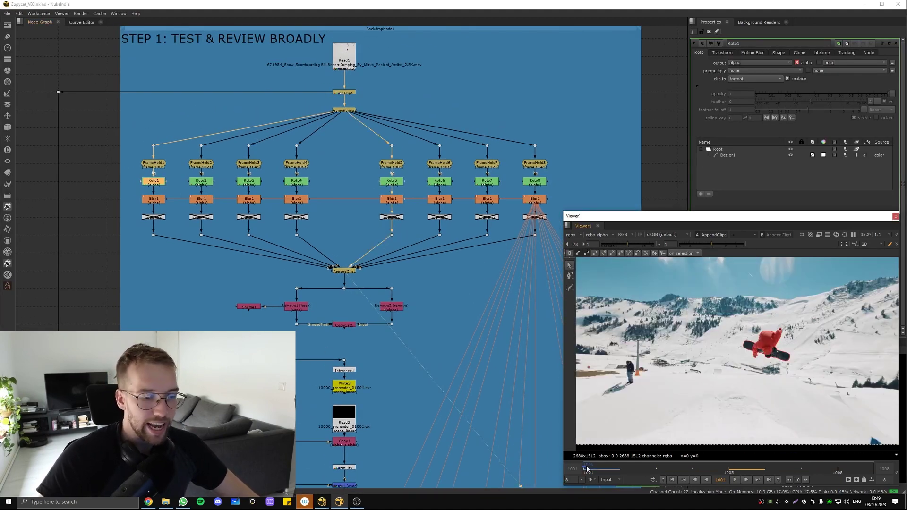
pyautogui.doubleClick(204, 182)
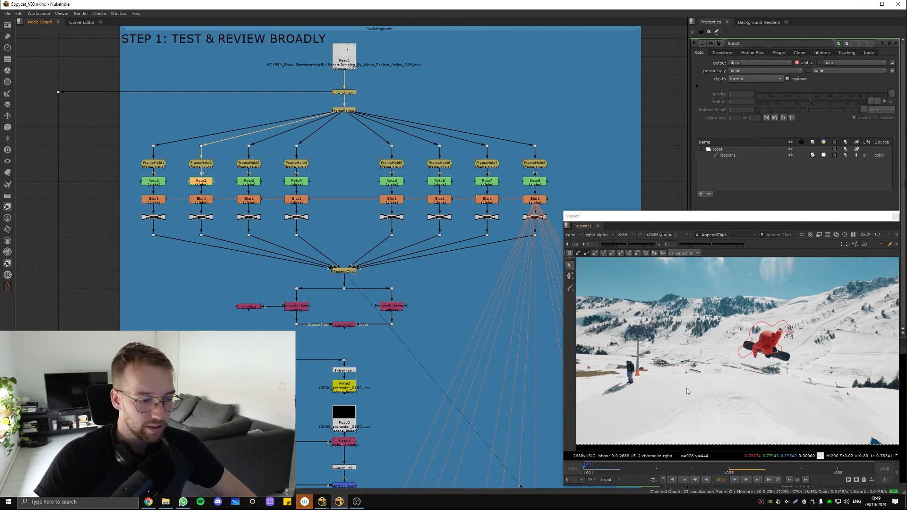
pyautogui.doubleClick(246, 182)
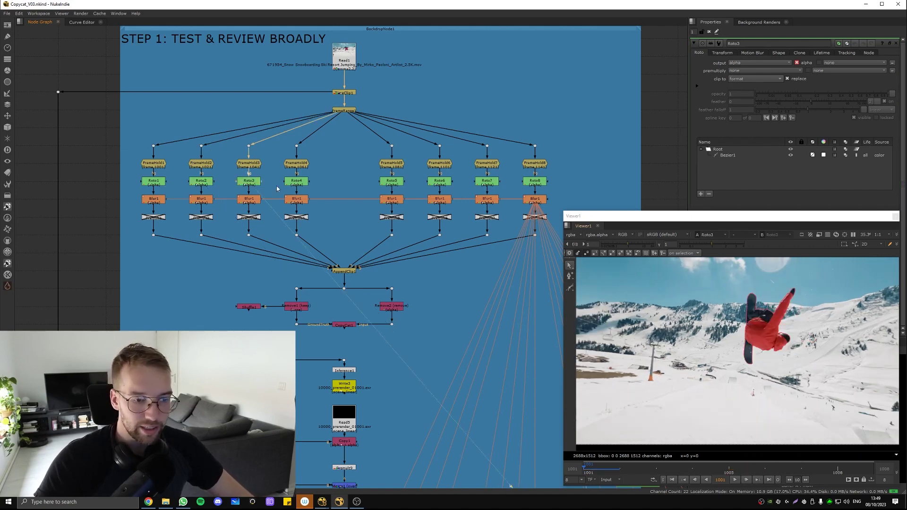
pyautogui.doubleClick(297, 182)
pyautogui.doubleClick(387, 183)
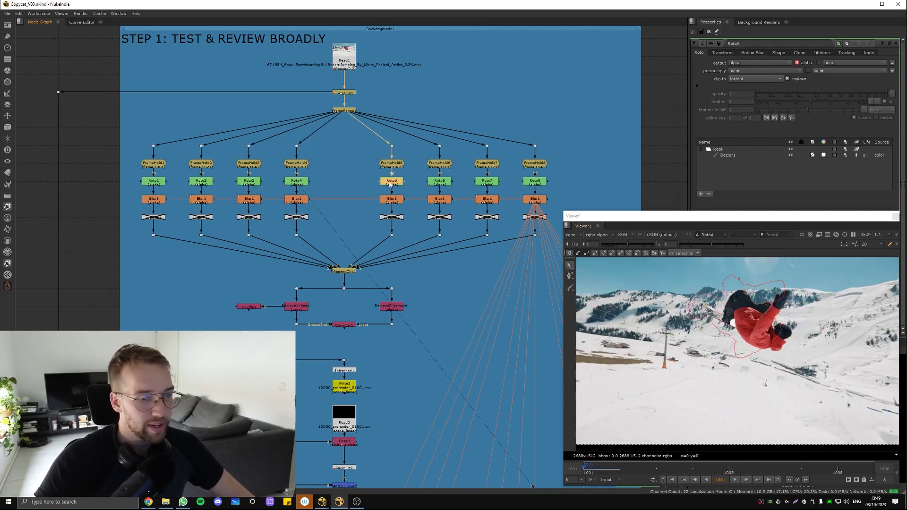
pyautogui.doubleClick(439, 183)
pyautogui.click(491, 183)
pyautogui.doubleClick(494, 184)
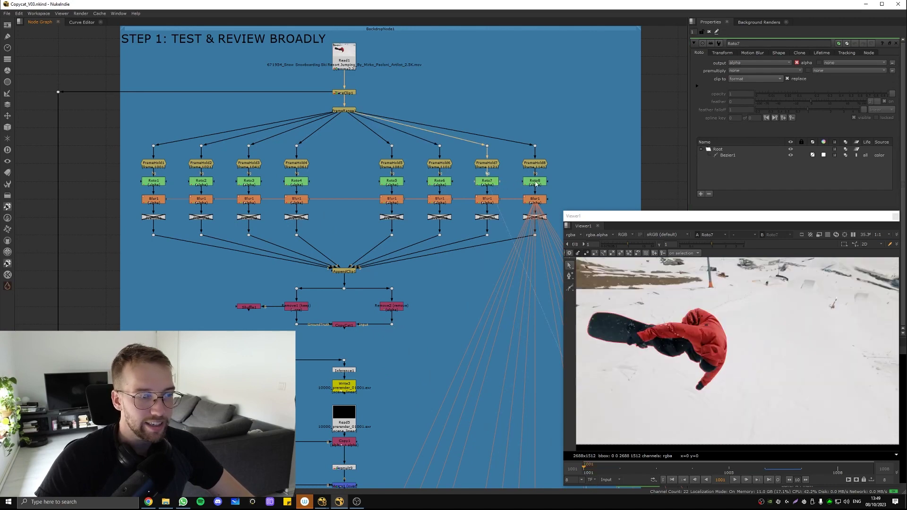
pyautogui.doubleClick(535, 182)
# Step: Toggle the viewer between alpha and colour to check the roto matte, and return to AppendClip1's output
pyautogui.moveTo(383, 218); pyautogui.dragTo(390, 153, button='middle')
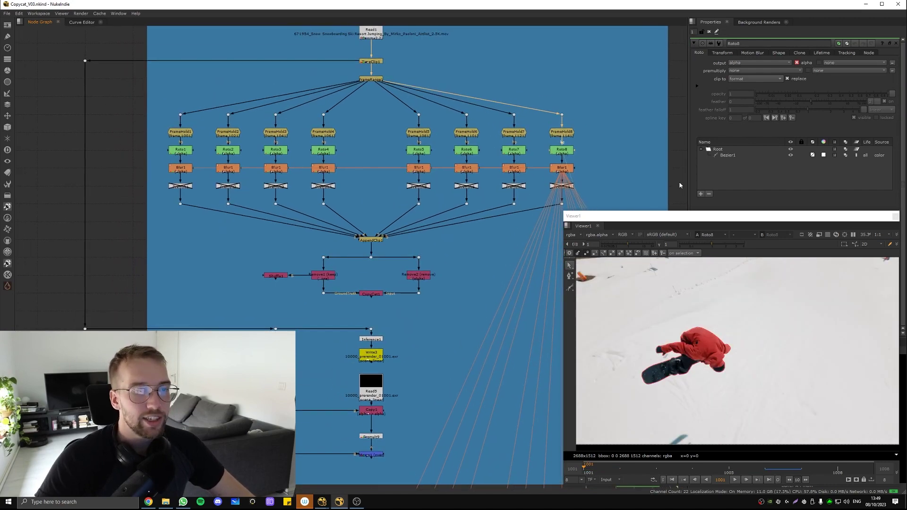
pyautogui.press('a')
pyautogui.press('a')
pyautogui.press('a')
pyautogui.press('a')
pyautogui.moveTo(430, 248); pyautogui.dragTo(458, 204, button='middle')
pyautogui.click(398, 197)
pyautogui.press('1')
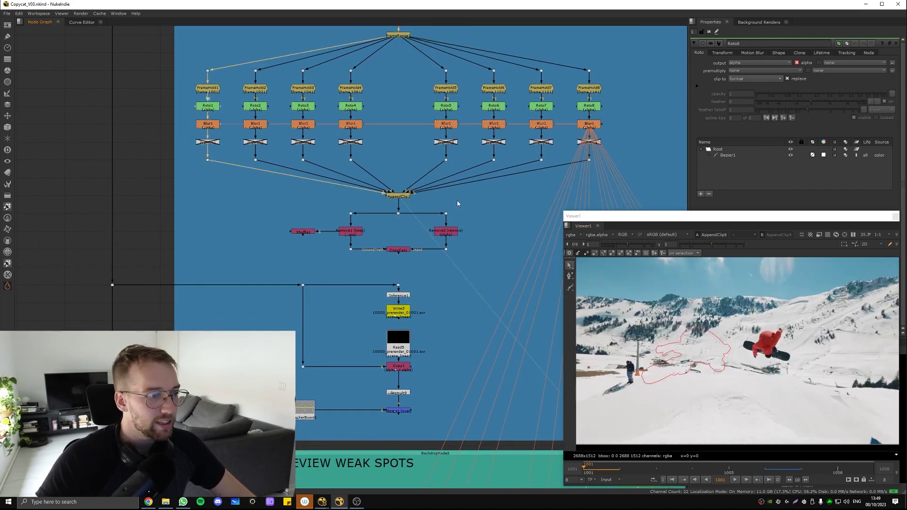
# Step: View the output of Remove2, the alpha-removing node that feeds the Input side of CopyCat1
pyautogui.scroll(2, 357, 243)
pyautogui.moveTo(444, 242); pyautogui.dragTo(393, 221, button='middle')
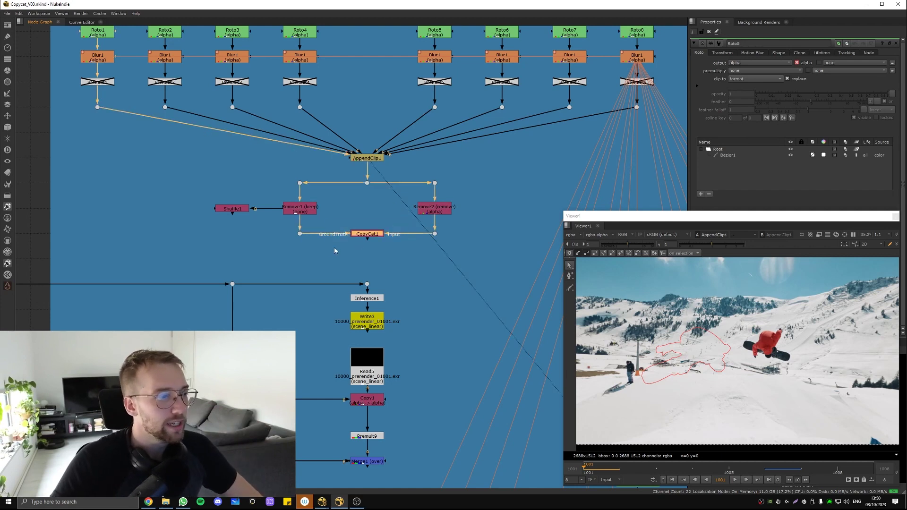
pyautogui.moveTo(405, 216); pyautogui.dragTo(472, 198)
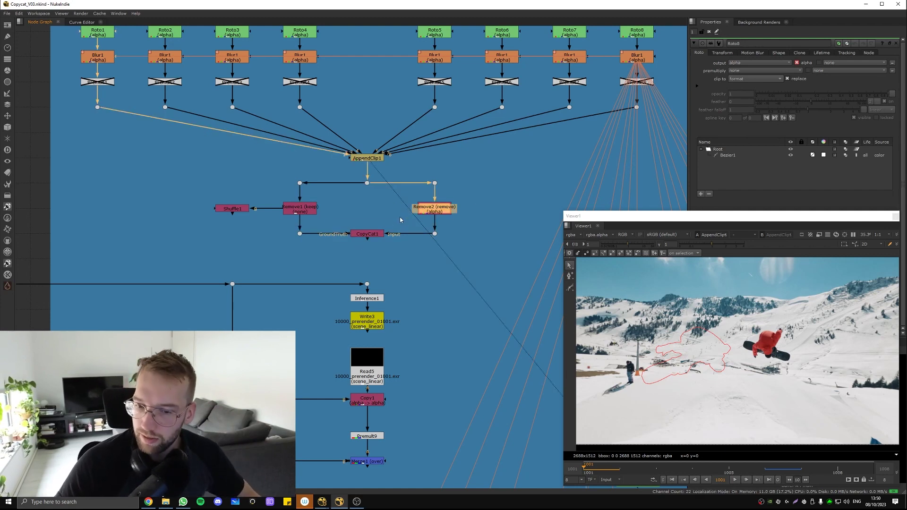
pyautogui.press('1')
pyautogui.click(409, 218)
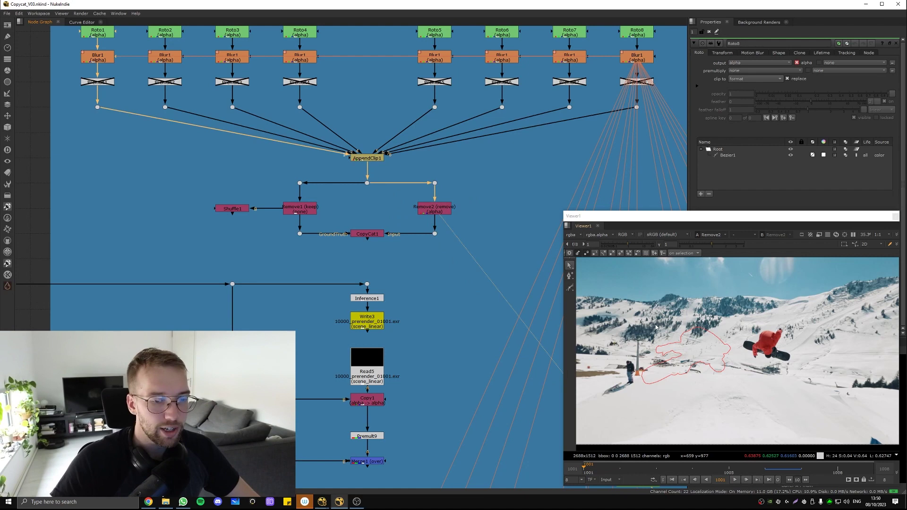
# Step: Close the Roto8 settings and check the red, green, blue and alpha channels of Remove2's output individually
pyautogui.click(897, 43)
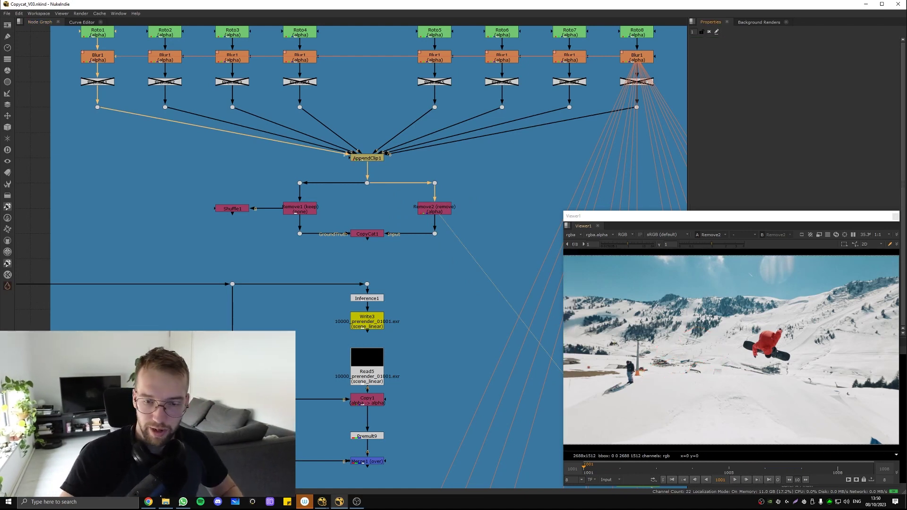
pyautogui.scroll(2, 456, 215)
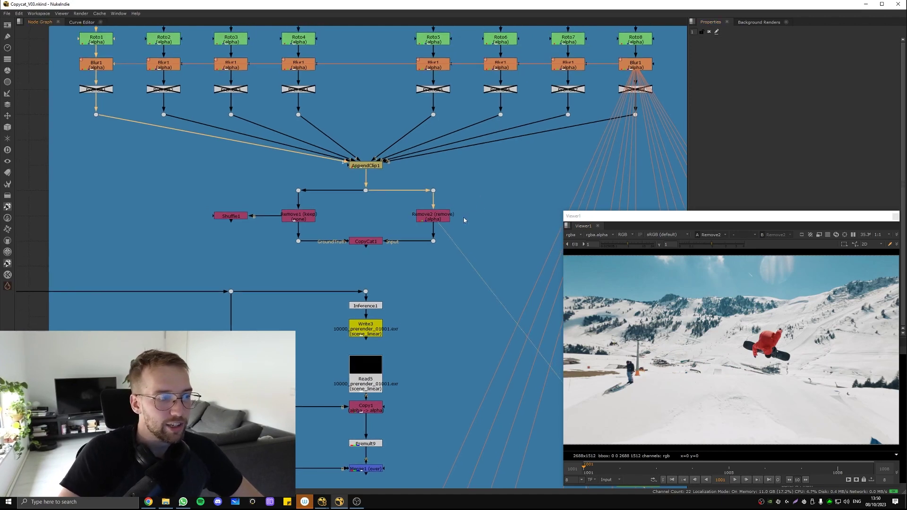
pyautogui.press('r')
pyautogui.press('r')
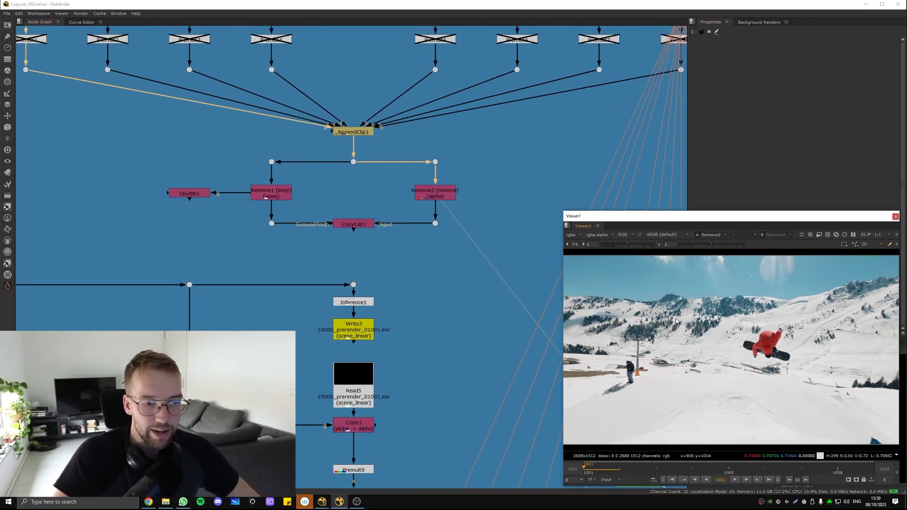
pyautogui.press('a')
pyautogui.press('a')
pyautogui.press('r')
pyautogui.press('g')
pyautogui.press('b')
pyautogui.press('b')
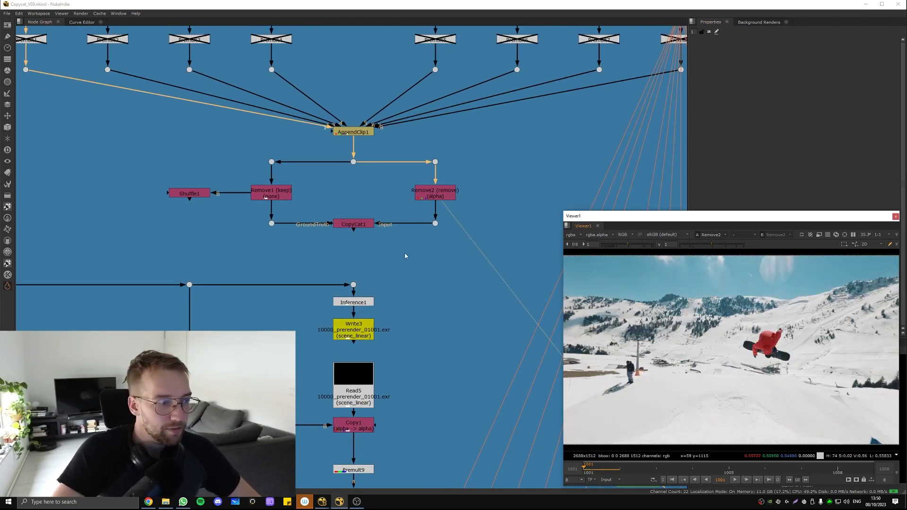
# Step: Open CopyCat1's settings and view the Remove1 and Remove2 outputs that feed its GroundTruth and Input sides
pyautogui.doubleClick(367, 225)
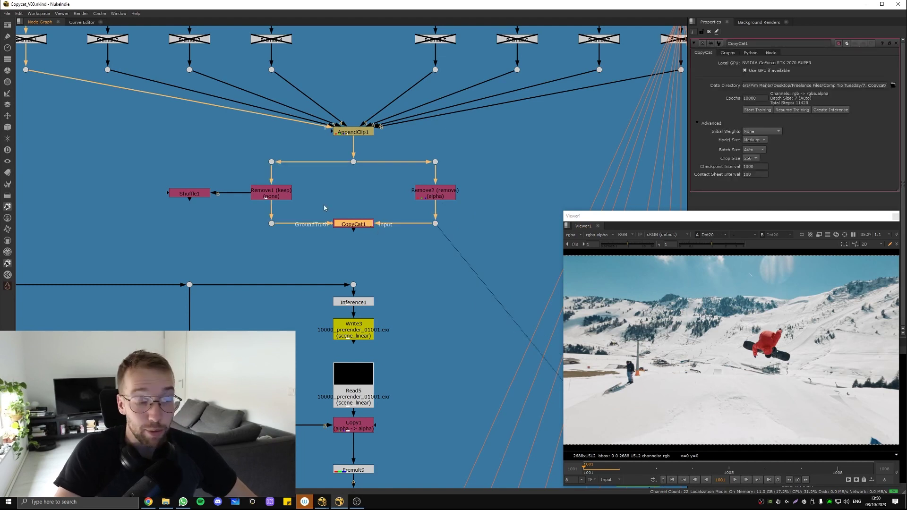
pyautogui.moveTo(324, 212); pyautogui.dragTo(246, 176)
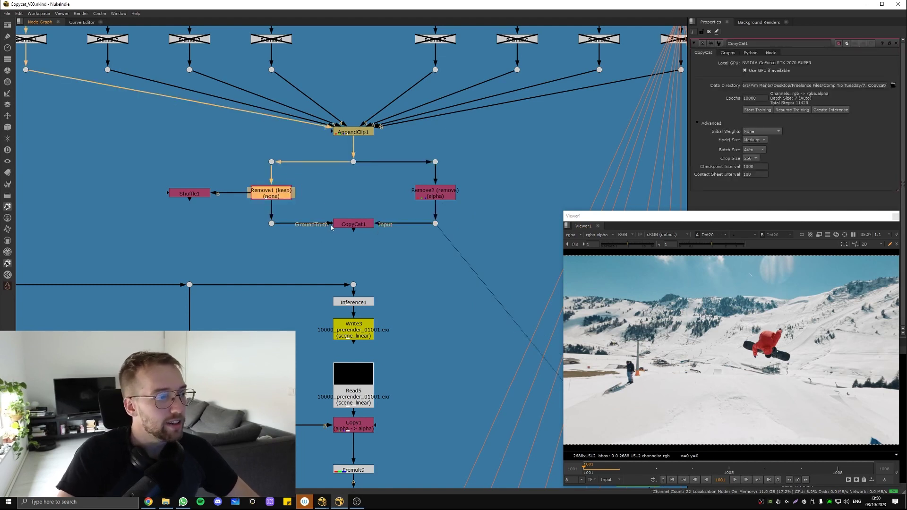
pyautogui.moveTo(287, 197); pyautogui.dragTo(279, 194)
pyautogui.press('1')
pyautogui.click(289, 196)
pyautogui.moveTo(591, 469); pyautogui.dragTo(620, 471)
pyautogui.moveTo(477, 168); pyautogui.dragTo(406, 204)
pyautogui.press('1')
pyautogui.click(427, 207)
pyautogui.press('1')
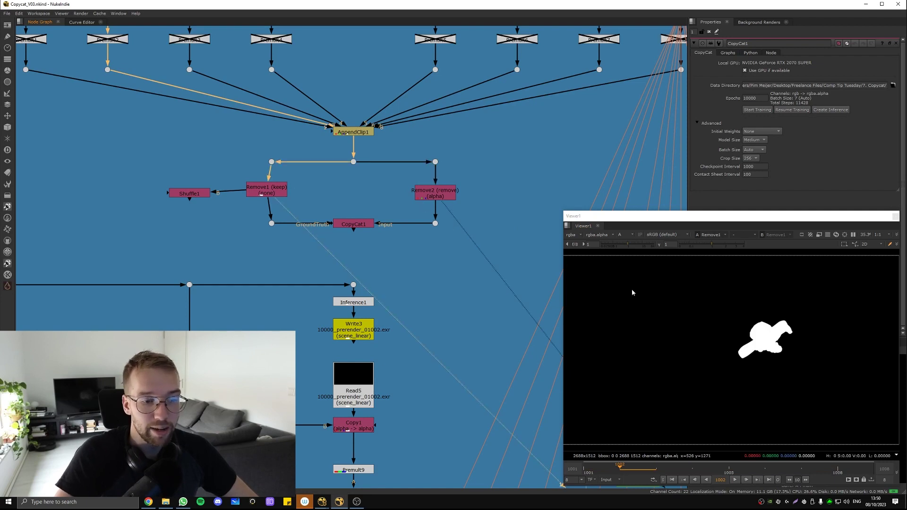
# Step: Compare AppendClip1's output with Remove1's by toggling the viewer between alpha and colour
pyautogui.press('a')
pyautogui.moveTo(421, 156); pyautogui.dragTo(325, 130)
pyautogui.press('1')
pyautogui.click(325, 130)
pyautogui.press('a')
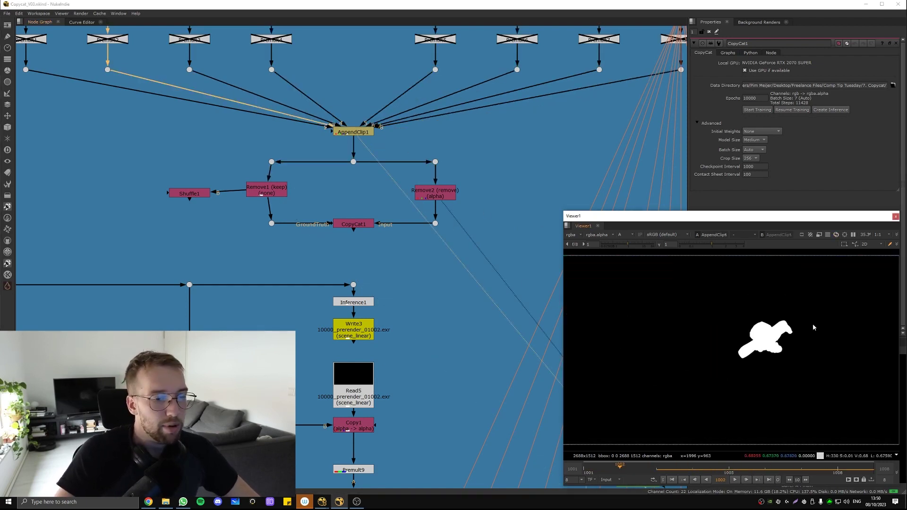
pyautogui.press('a')
pyautogui.moveTo(267, 190); pyautogui.dragTo(271, 192)
pyautogui.press('1')
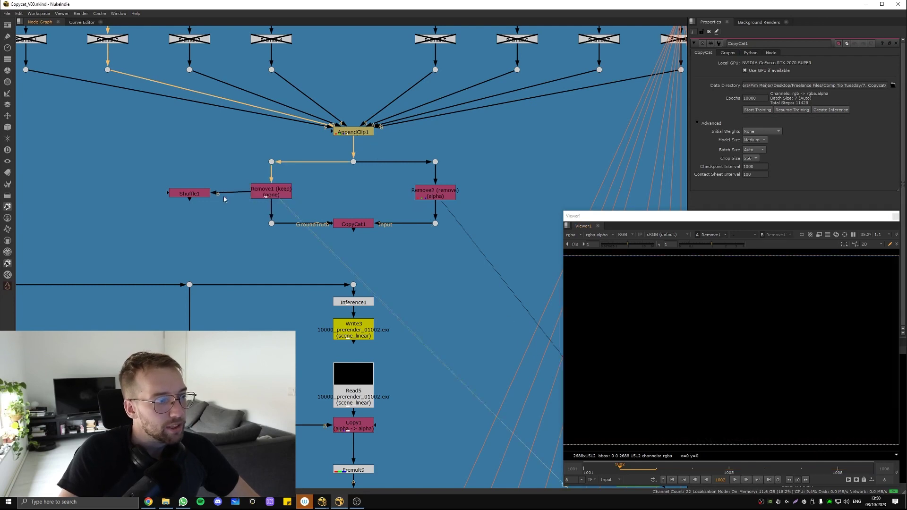
# Step: View Shuffle1's output and scrub through the matte frames to frame 1007
pyautogui.click(189, 194)
pyautogui.press('1')
pyautogui.moveTo(657, 471); pyautogui.dragTo(807, 472)
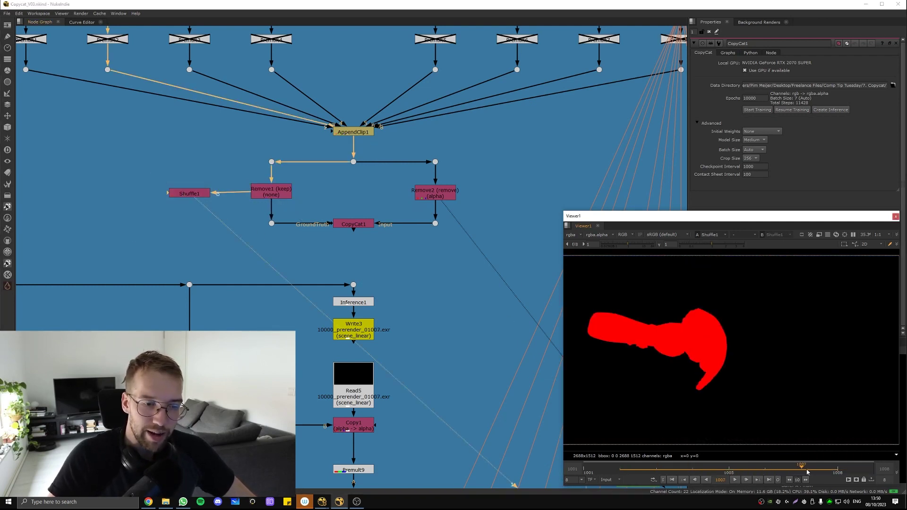
# Step: Merge Shuffle1 with Remove2 using the over operation, and play the combined result to check the matte alignment
pyautogui.press('m')
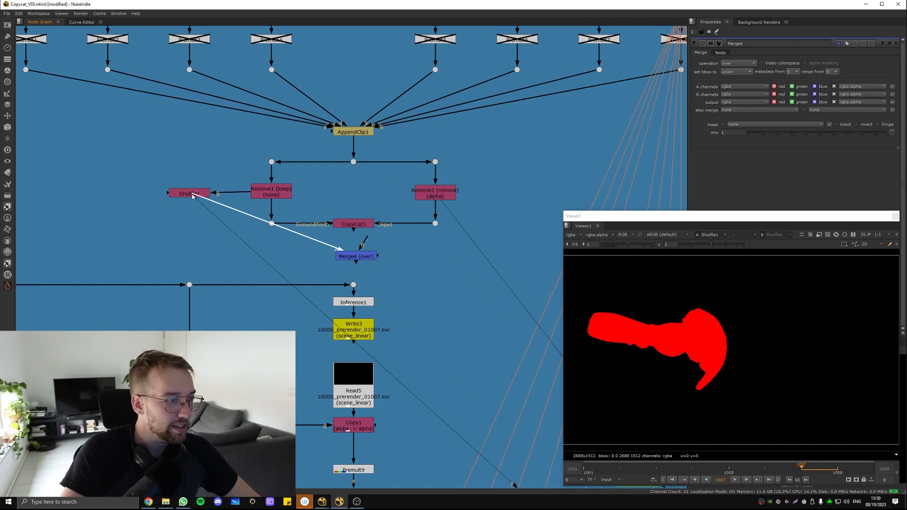
pyautogui.moveTo(434, 199); pyautogui.dragTo(435, 195)
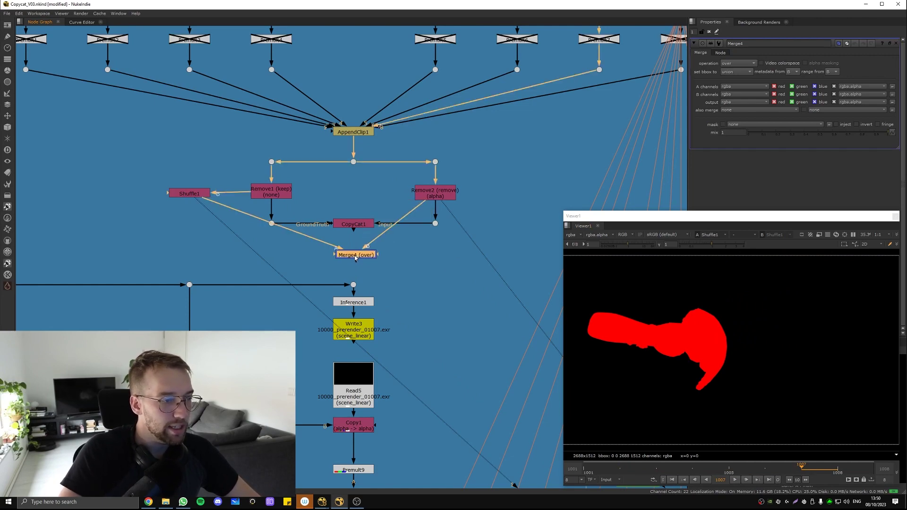
pyautogui.press('1')
pyautogui.press('l')
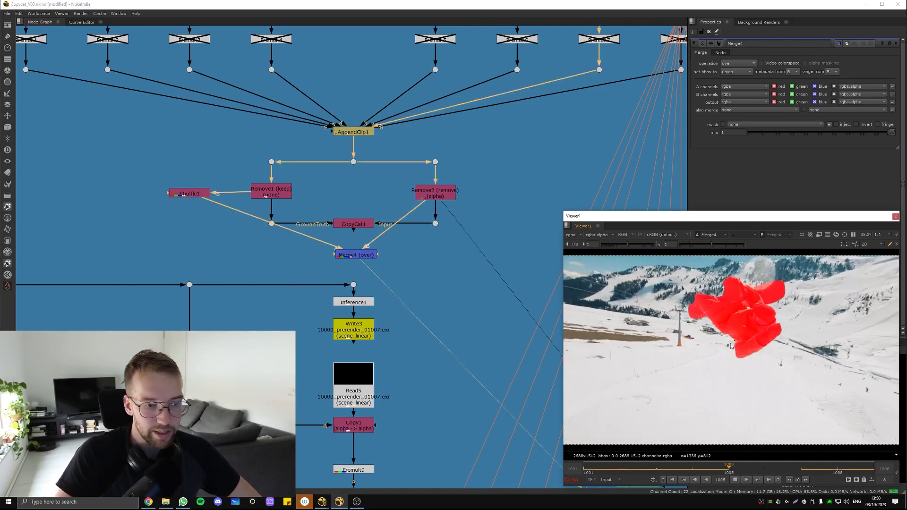
pyautogui.press('k')
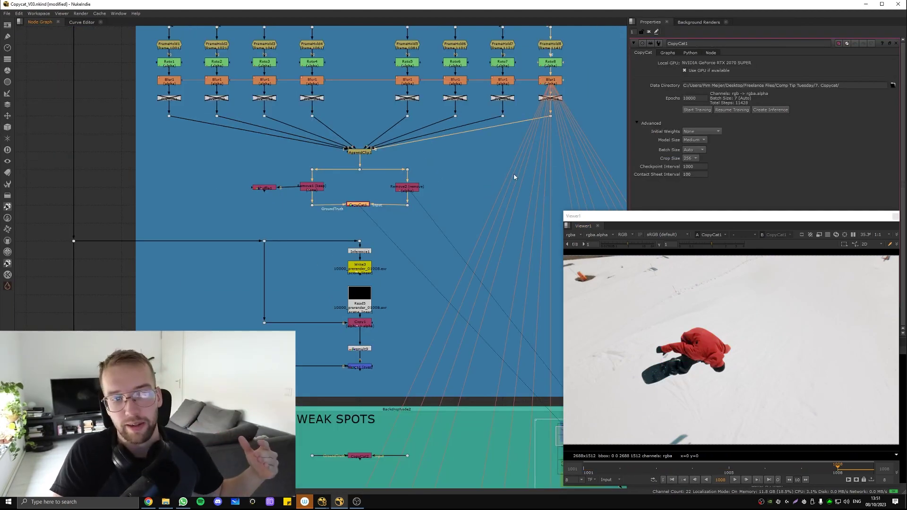
# Step: Review CopyCat1's epochs, initial weights, model size and crop size, and collapse the Advanced settings
pyautogui.click(703, 98)
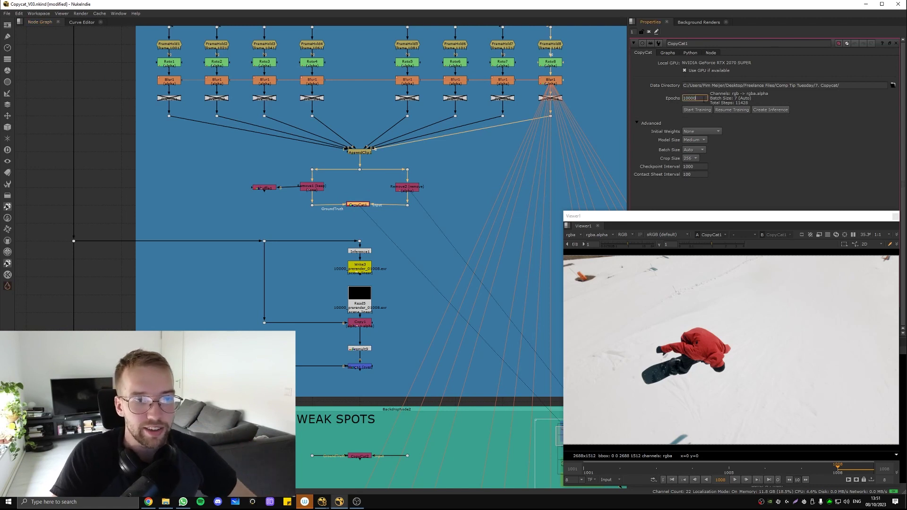
pyautogui.click(702, 132)
pyautogui.click(774, 143)
pyautogui.click(695, 140)
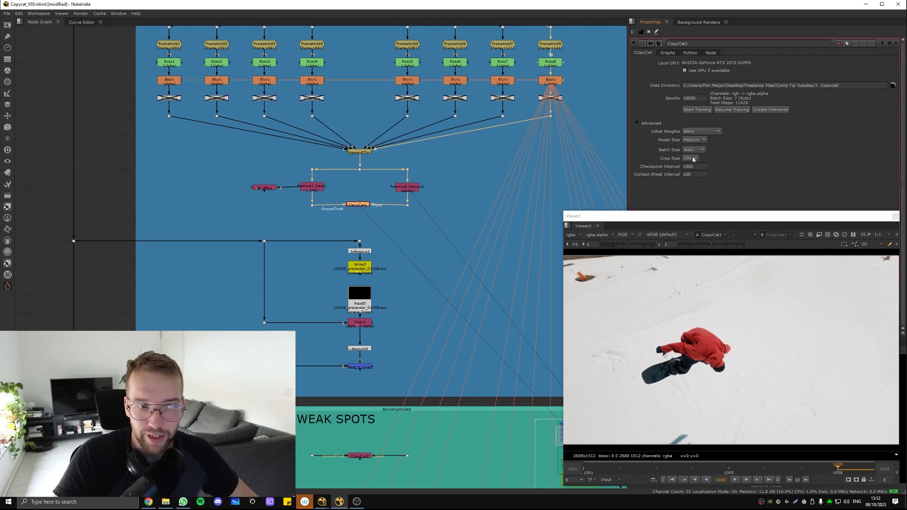
pyautogui.click(694, 159)
pyautogui.click(697, 159)
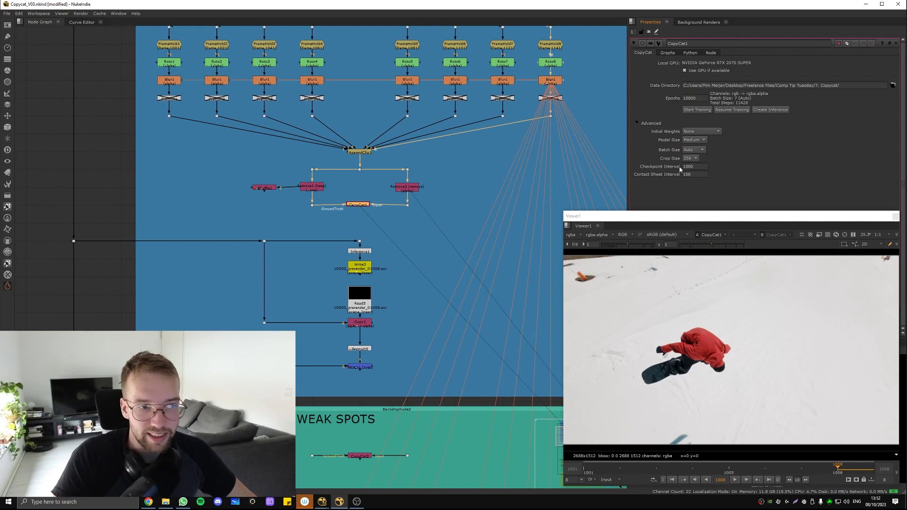
pyautogui.click(650, 125)
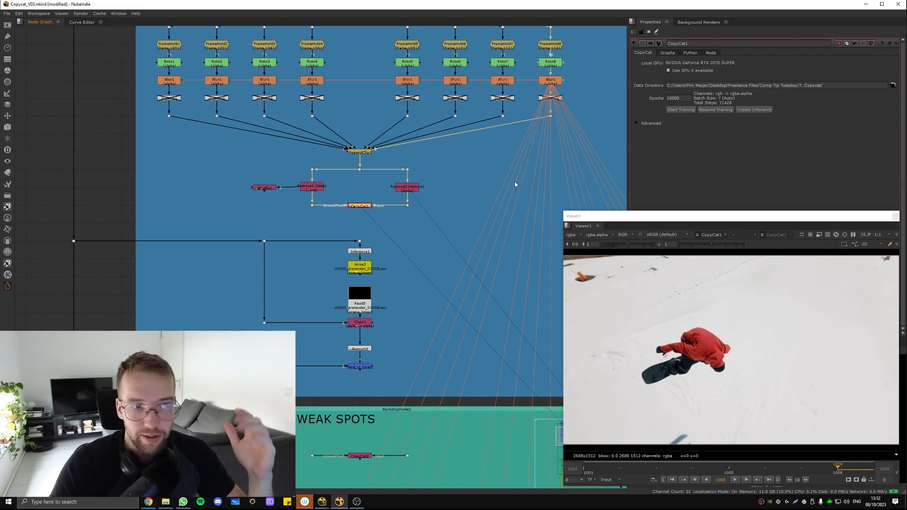
# Step: Open Inference1's settings and inspect the trained model file it loads
pyautogui.moveTo(371, 301); pyautogui.dragTo(381, 255, button='middle')
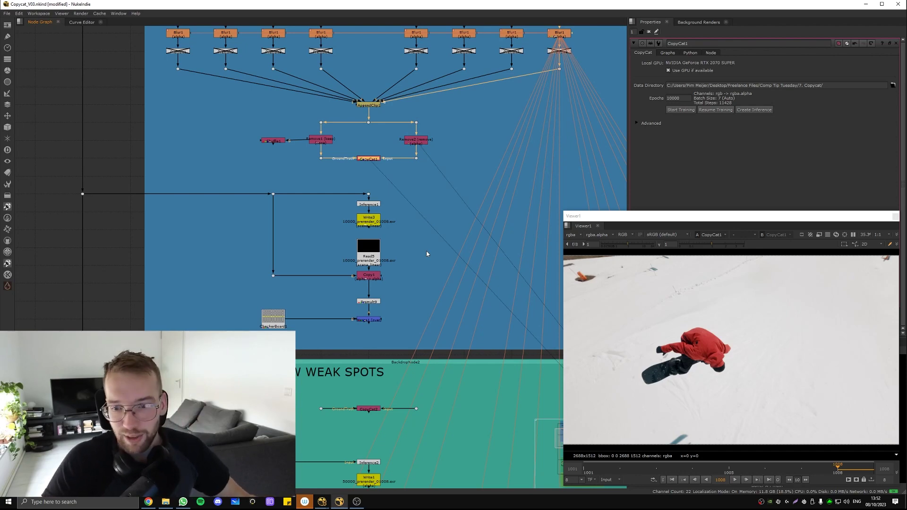
pyautogui.click(373, 218)
pyautogui.moveTo(373, 218); pyautogui.dragTo(377, 209, button='middle')
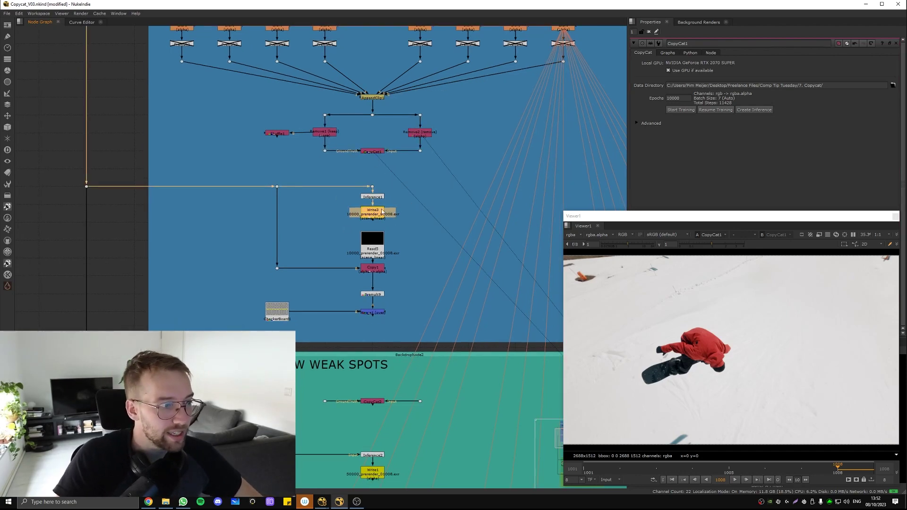
pyautogui.scroll(1, 364, 204)
pyautogui.click(378, 193)
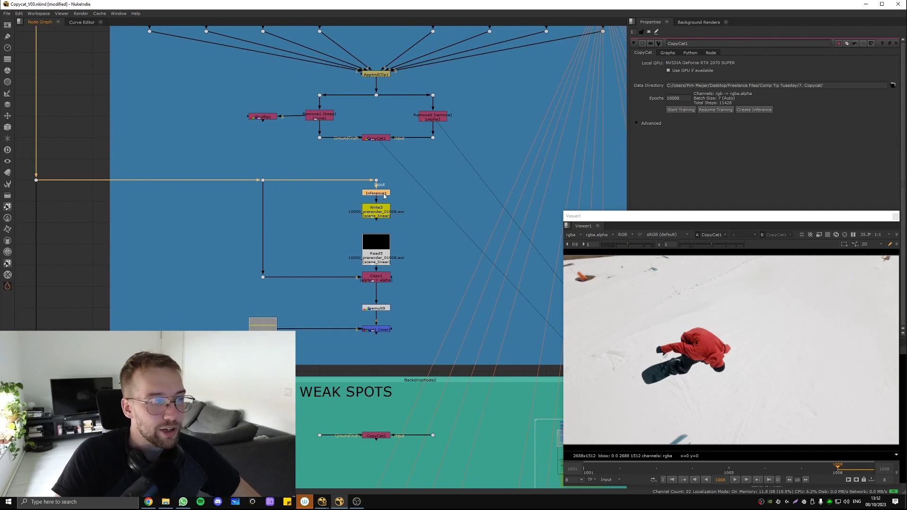
pyautogui.doubleClick(384, 193)
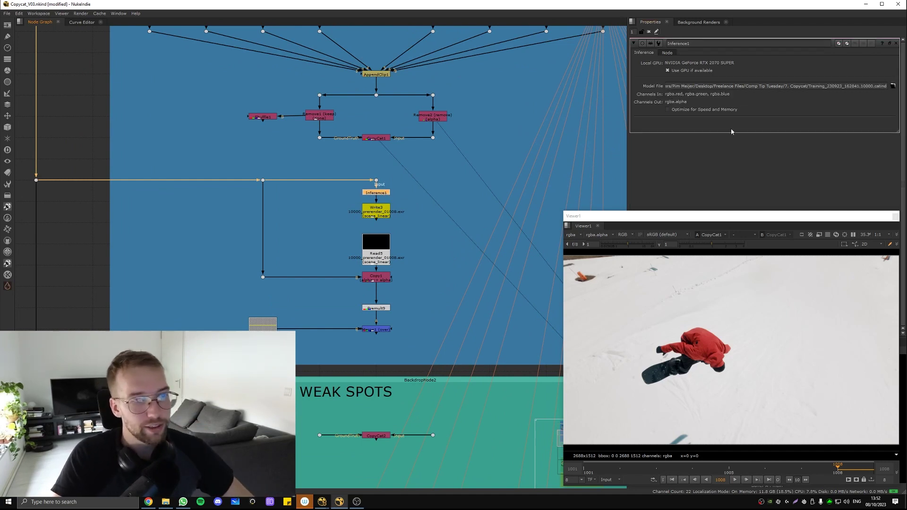
pyautogui.doubleClick(852, 86)
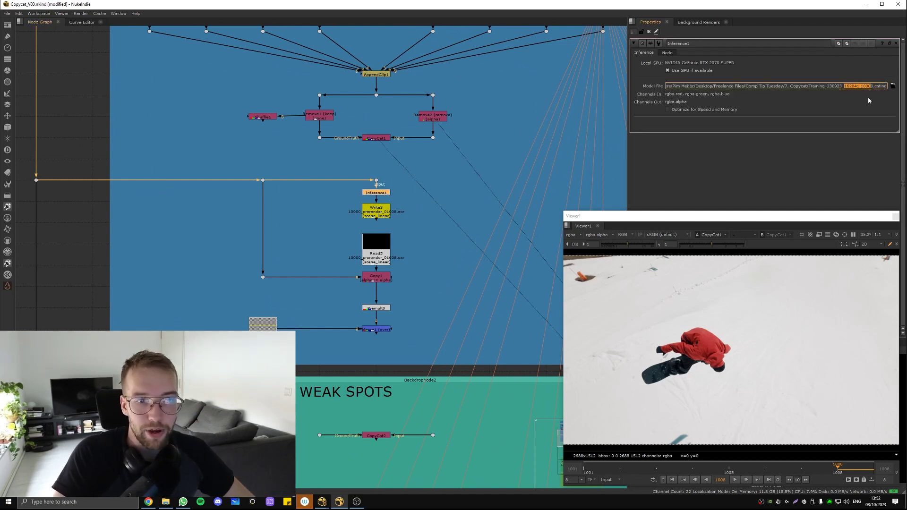
# Step: View the Read5 prerender, the Copy1 alpha copy and the Premult9 result in turn
pyautogui.moveTo(397, 236); pyautogui.dragTo(387, 211, button='middle')
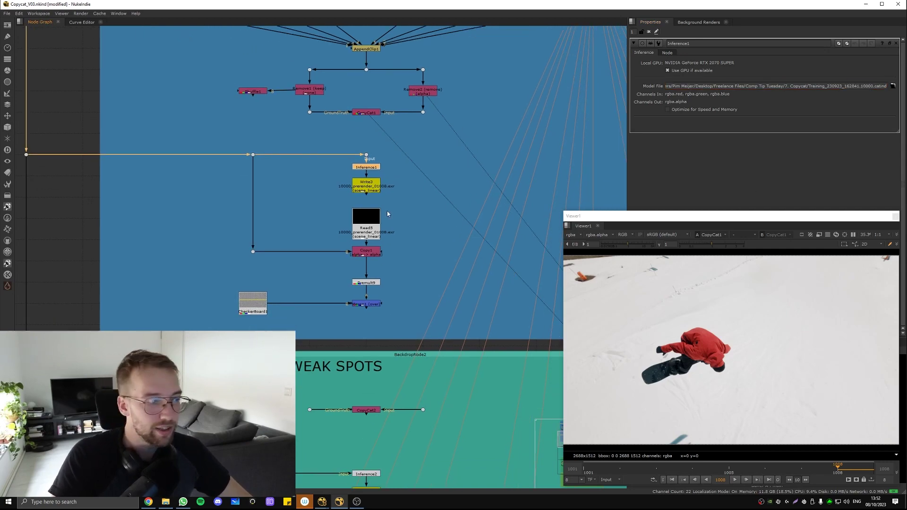
pyautogui.click(387, 210)
pyautogui.click(377, 230)
pyautogui.moveTo(367, 223); pyautogui.dragTo(367, 218)
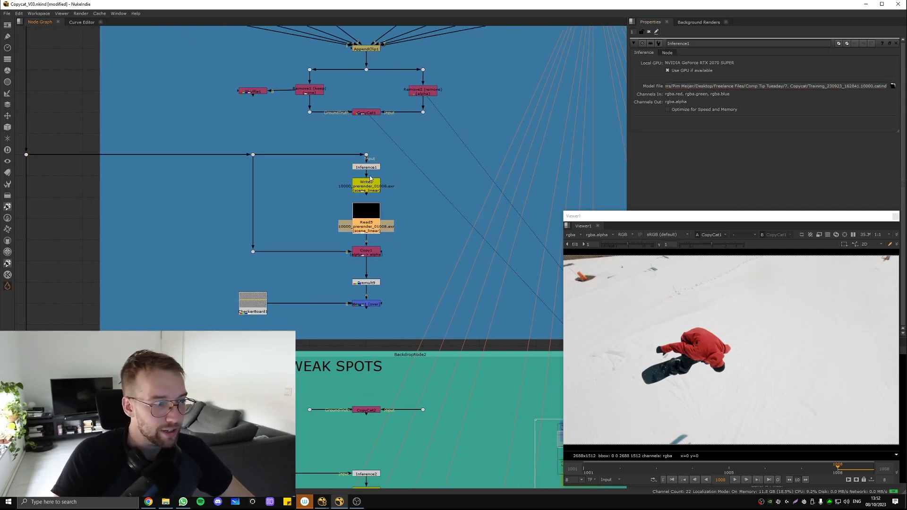
pyautogui.press('1')
pyautogui.click(370, 253)
pyautogui.press('1')
pyautogui.moveTo(435, 313); pyautogui.dragTo(407, 228, button='middle')
pyautogui.moveTo(402, 199); pyautogui.dragTo(343, 204)
pyautogui.press('1')
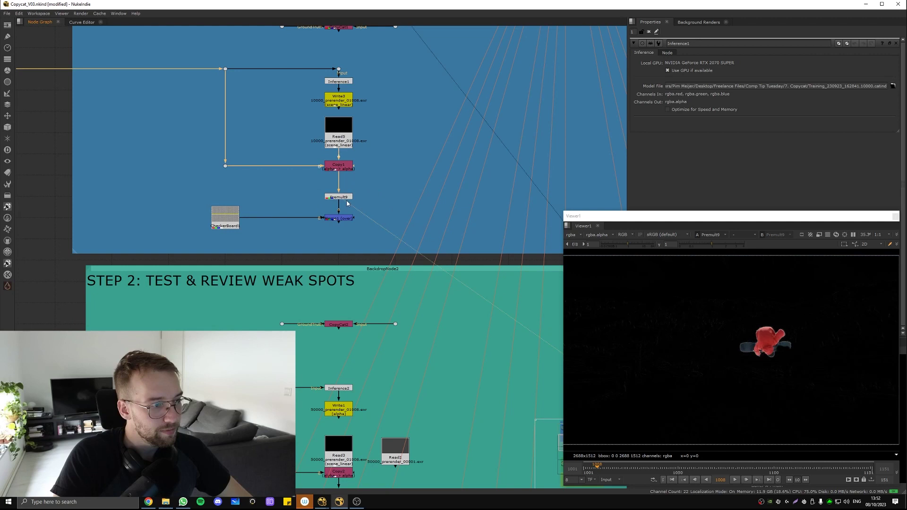
# Step: View Merge1, the snowboarder over the checkerboard, and play the composite with a closer look at the edges
pyautogui.click(341, 218)
pyautogui.press('1')
pyautogui.press('l')
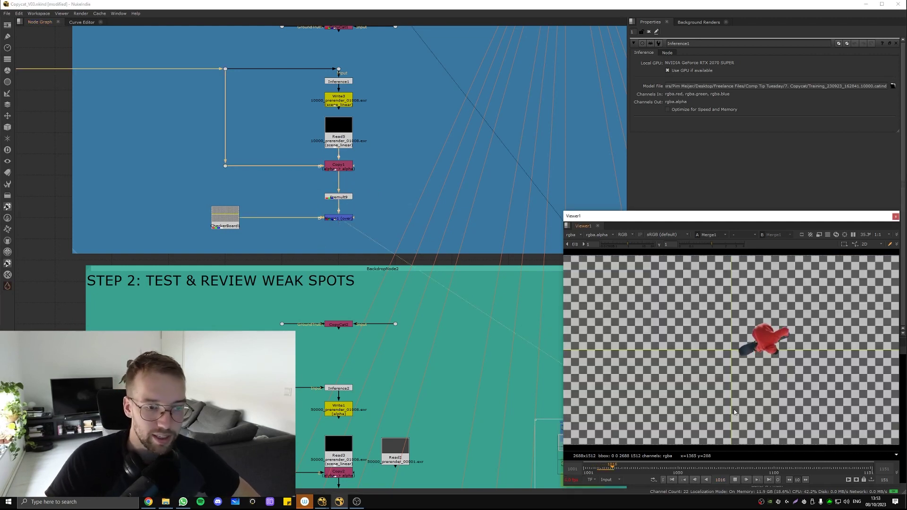
pyautogui.press('k')
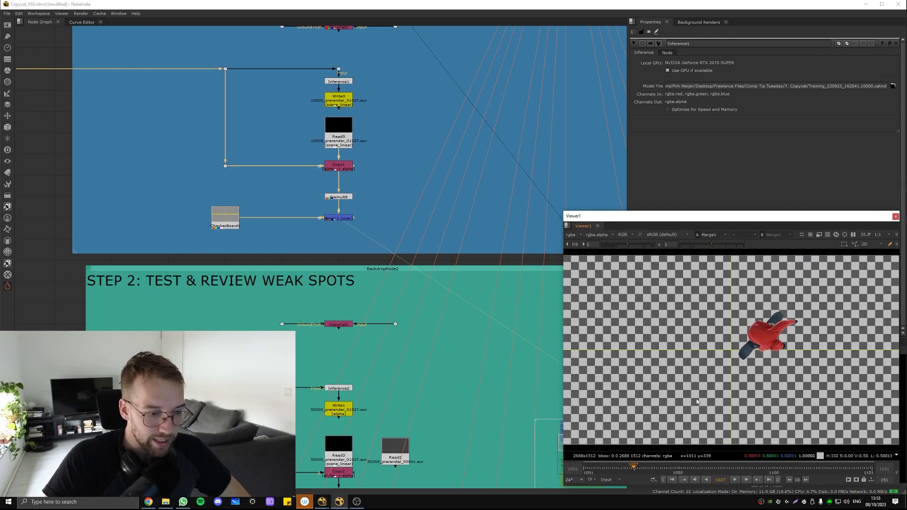
pyautogui.press('l')
pyautogui.scroll(3, 761, 318)
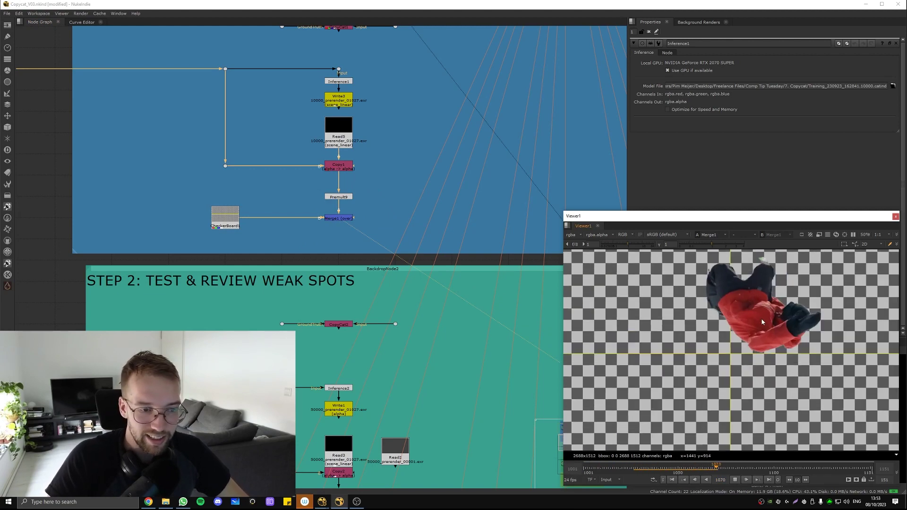
pyautogui.scroll(-3, 803, 356)
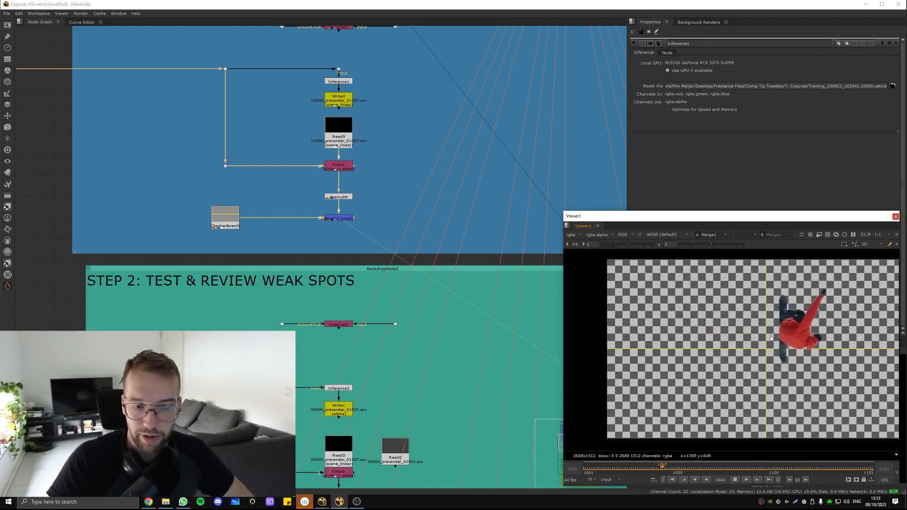
# Step: Play the Merge1 composite backward and forward repeatedly to review the extraction throughout the jump
pyautogui.press('j')
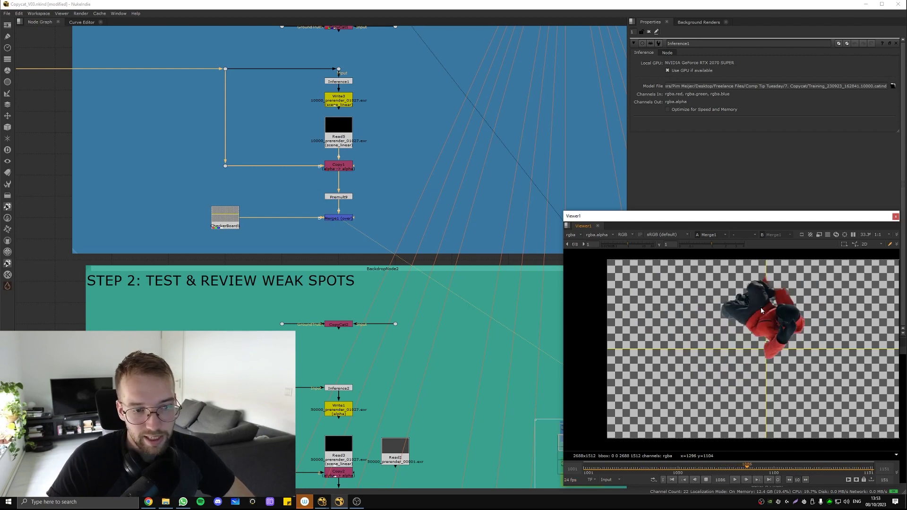
pyautogui.press('l')
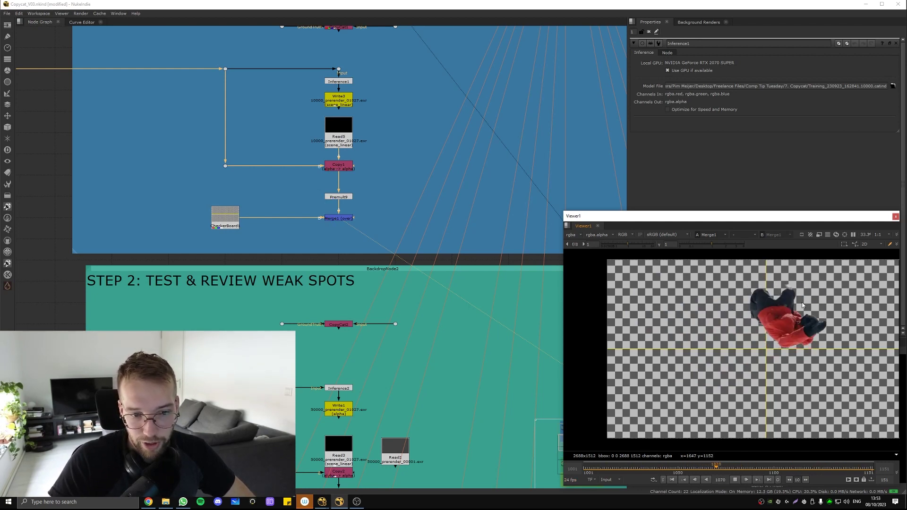
pyautogui.press('j')
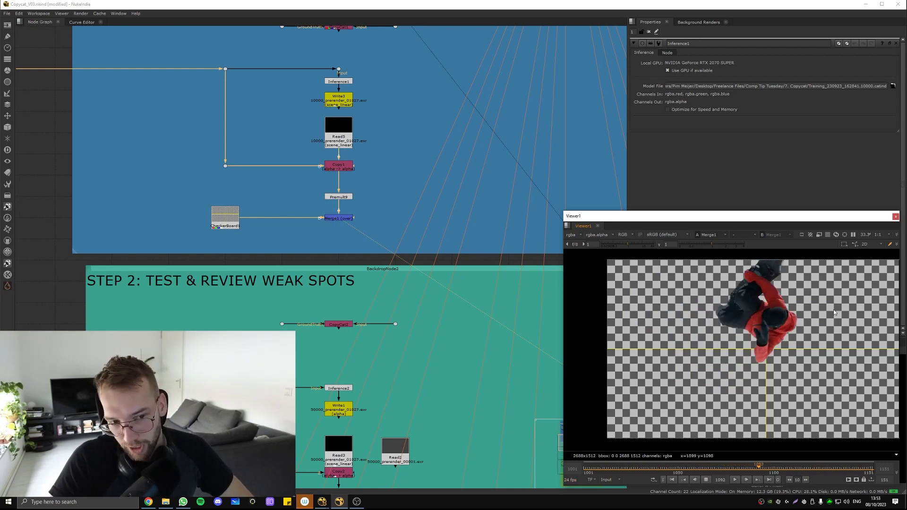
pyautogui.press('l')
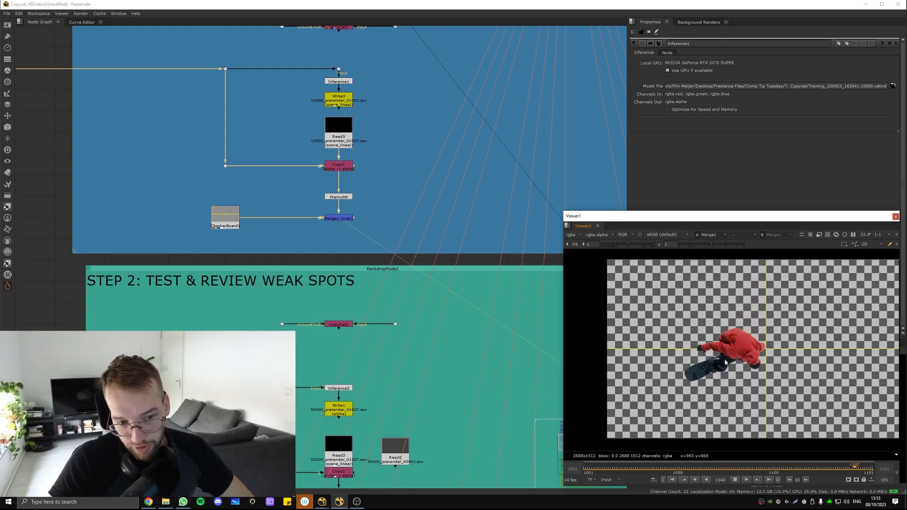
pyautogui.moveTo(411, 402); pyautogui.dragTo(436, 260, button='middle')
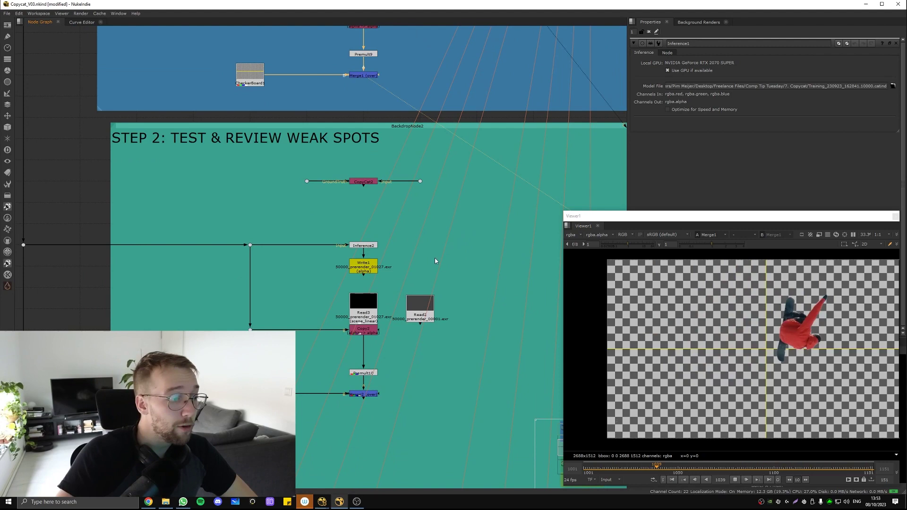
# Step: Stop playback and examine the Step 1 training nodes alongside the CopyCat2 node in Step 2, selecting each group
pyautogui.press('k')
pyautogui.scroll(-4, 413, 237)
pyautogui.scroll(3, 413, 236)
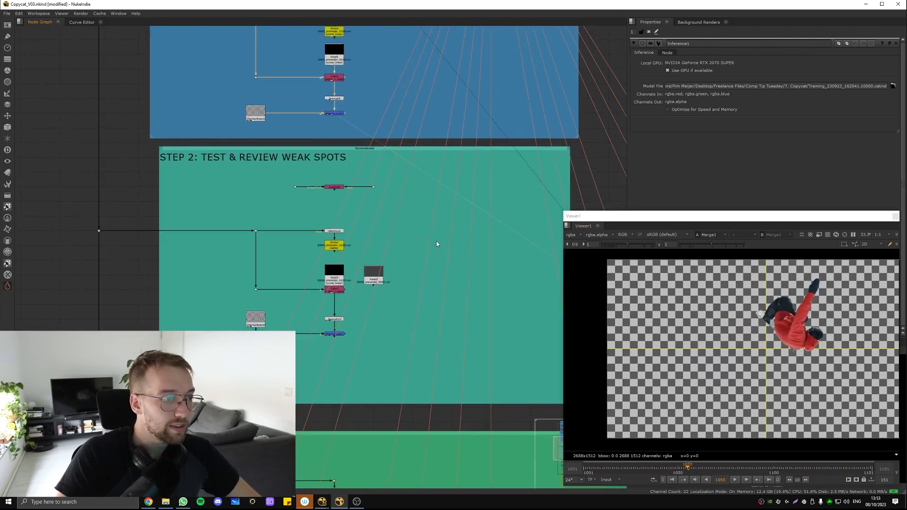
pyautogui.moveTo(378, 124); pyautogui.dragTo(387, 338, button='middle')
pyautogui.moveTo(512, 221); pyautogui.dragTo(165, 122)
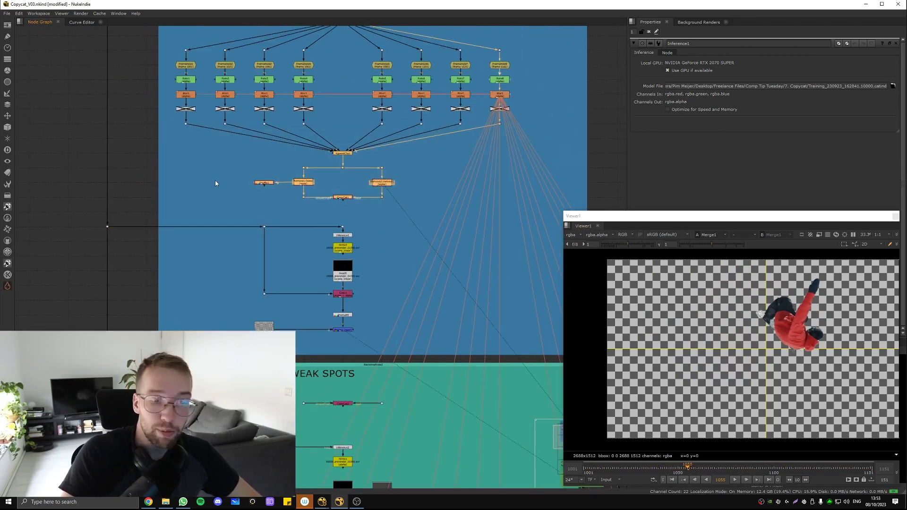
pyautogui.moveTo(358, 406)
pyautogui.mouseDown(button='middle')
pyautogui.moveTo(342, 304)
pyautogui.moveTo(313, 228)
pyautogui.mouseUp(button='middle')
pyautogui.moveTo(365, 154); pyautogui.dragTo(161, 206)
pyautogui.moveTo(213, 229); pyautogui.dragTo(304, 265, button='middle')
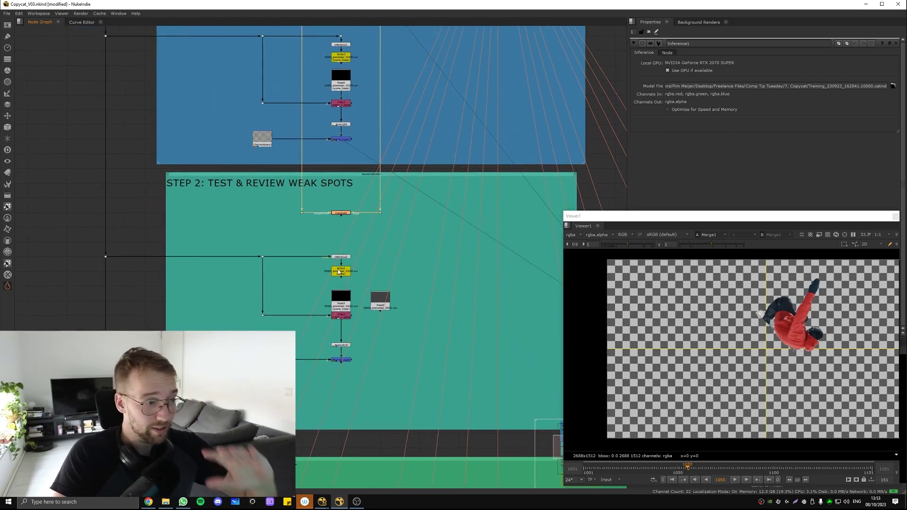
# Step: Open CopyCat2's settings in Step 2 and inspect its epochs and checkpoint initial weights
pyautogui.moveTo(351, 246); pyautogui.dragTo(363, 202, button='middle')
pyautogui.click(363, 201)
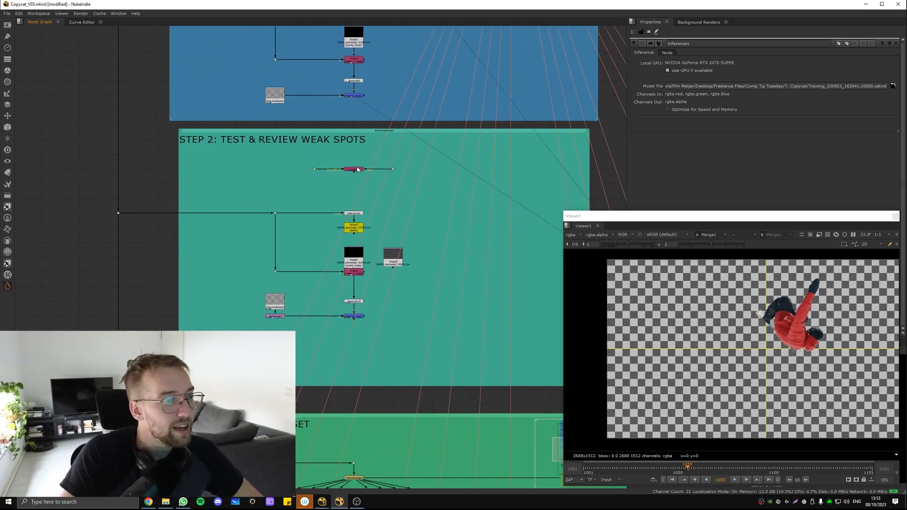
pyautogui.doubleClick(356, 170)
pyautogui.moveTo(421, 252); pyautogui.dragTo(362, 210, button='middle')
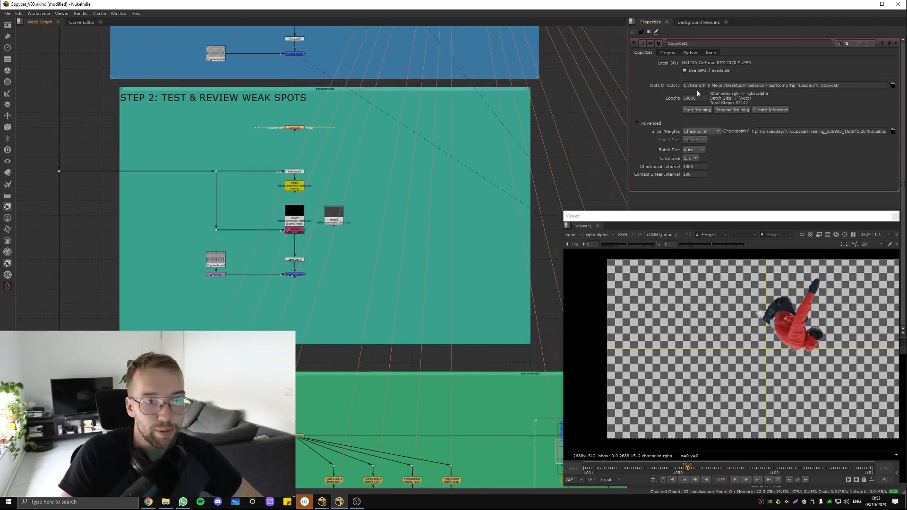
pyautogui.moveTo(330, 299); pyautogui.dragTo(337, 328, button='middle')
# Step: View the Step 2 alpha copy and the Merge2 checkerboard composite, and play Merge2 through the jump
pyautogui.click(309, 247)
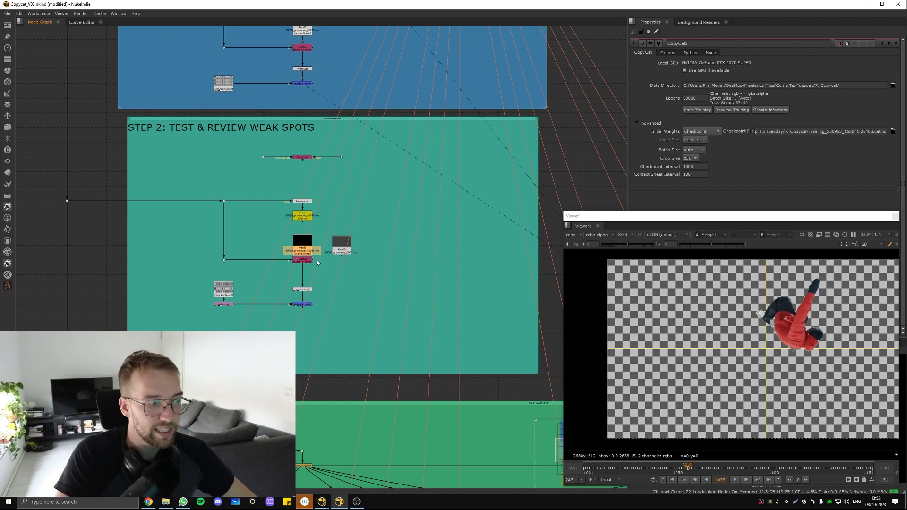
pyautogui.click(307, 260)
pyautogui.press('1')
pyautogui.click(307, 304)
pyautogui.press('1')
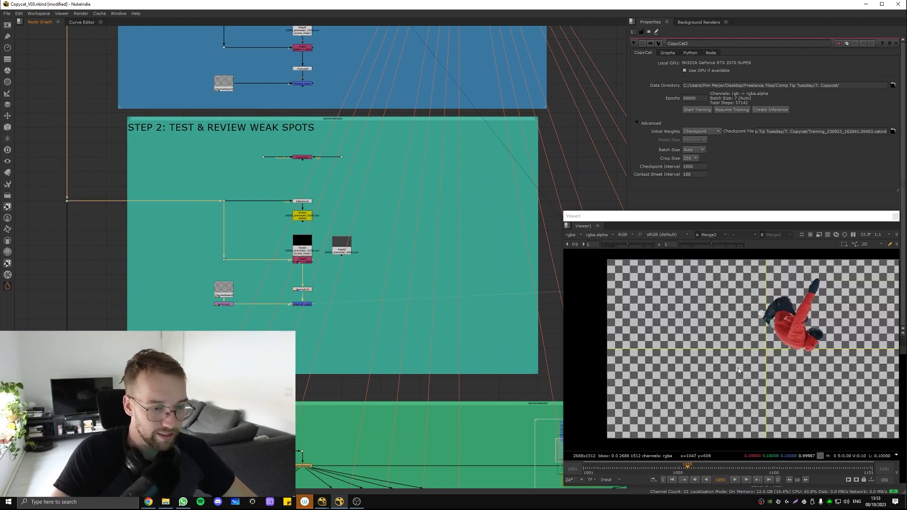
pyautogui.press('l')
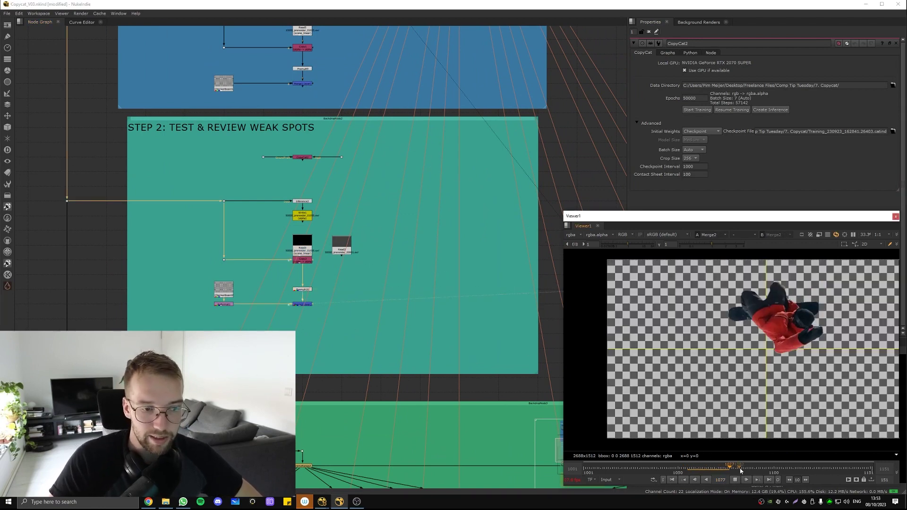
pyautogui.scroll(-3, 744, 447)
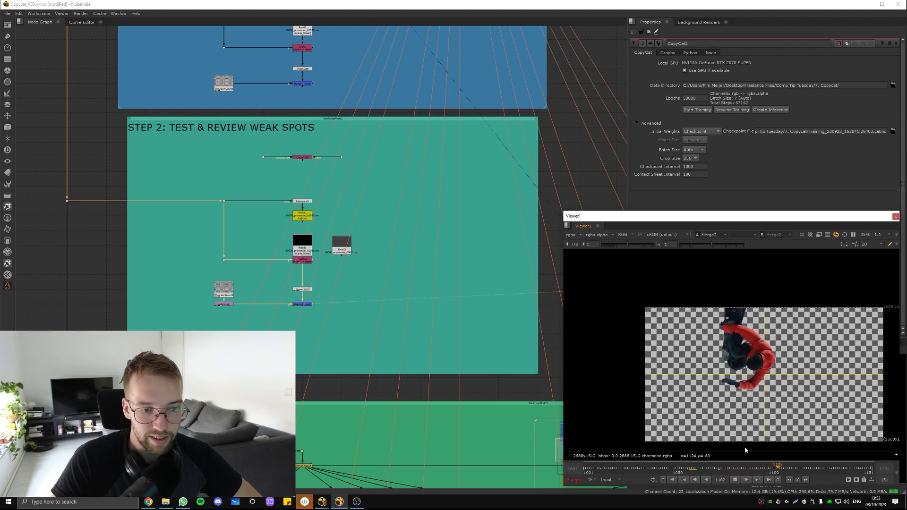
pyautogui.scroll(3, 756, 427)
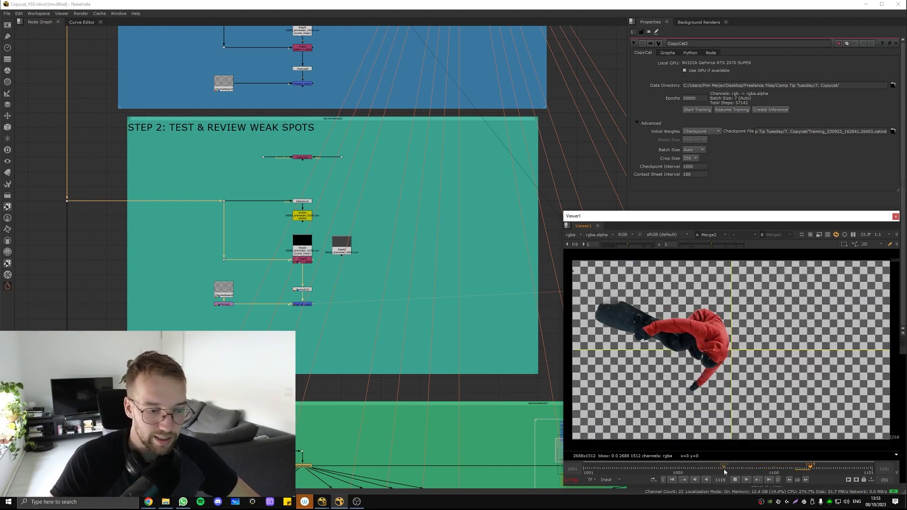
pyautogui.click(652, 468)
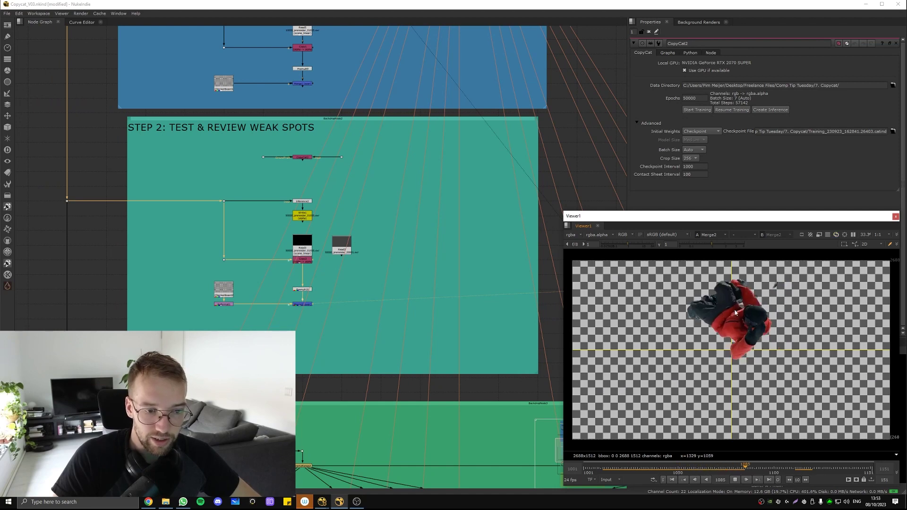
# Step: Stop playback and view the FrameRange plate that feeds the roto branches in Step 3: Improve Dataset
pyautogui.moveTo(362, 366); pyautogui.dragTo(379, 255, button='middle')
pyautogui.moveTo(393, 383); pyautogui.dragTo(373, 162, button='middle')
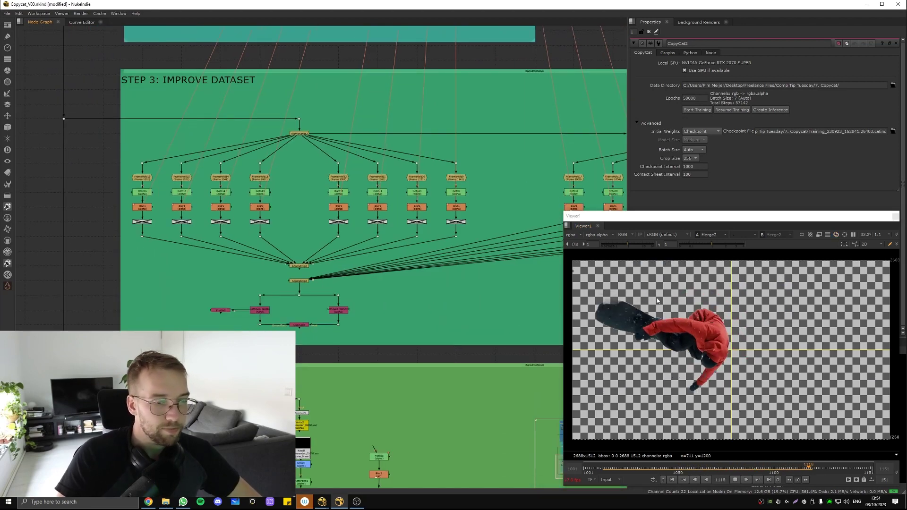
pyautogui.press('k')
pyautogui.moveTo(359, 309); pyautogui.dragTo(382, 288, button='middle')
pyautogui.moveTo(305, 127); pyautogui.dragTo(219, 194, button='middle')
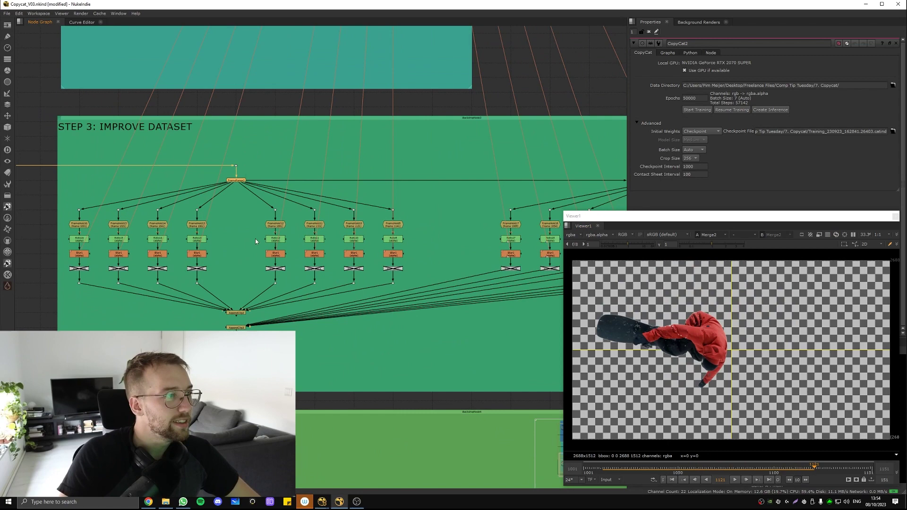
pyautogui.press('1')
pyautogui.moveTo(318, 184); pyautogui.dragTo(351, 182, button='middle')
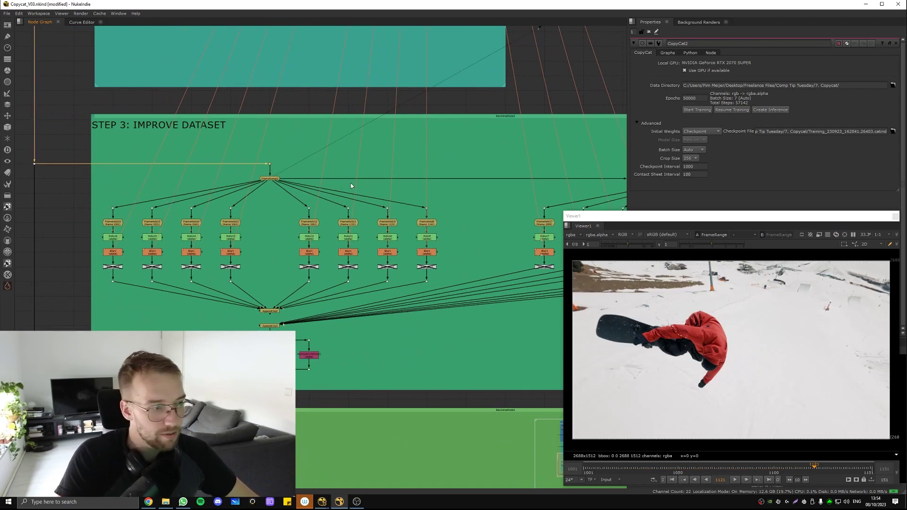
# Step: Open Roto17, the first of the additional Step 3 rotos, and view its held frame
pyautogui.moveTo(544, 205); pyautogui.dragTo(410, 184, button='middle')
pyautogui.scroll(1, 410, 186)
pyautogui.click(414, 218)
pyautogui.doubleClick(412, 216)
pyautogui.press('1')
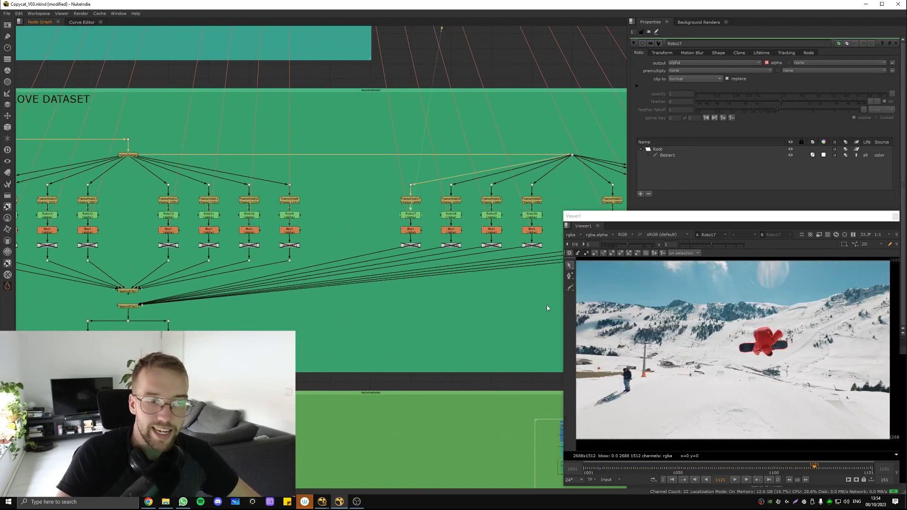
# Step: View the Step 2 Merge2 composite again and play it backward and forward to look for weak spots
pyautogui.moveTo(309, 182); pyautogui.dragTo(307, 283, button='middle')
pyautogui.moveTo(182, 120); pyautogui.dragTo(361, 213, button='middle')
pyautogui.click(306, 183)
pyautogui.press('1')
pyautogui.press('l')
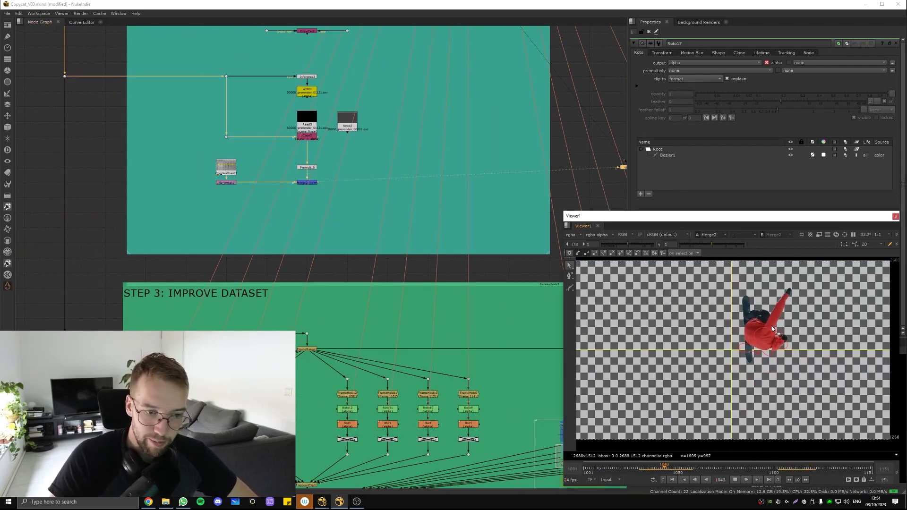
pyautogui.press('j')
pyautogui.press('l')
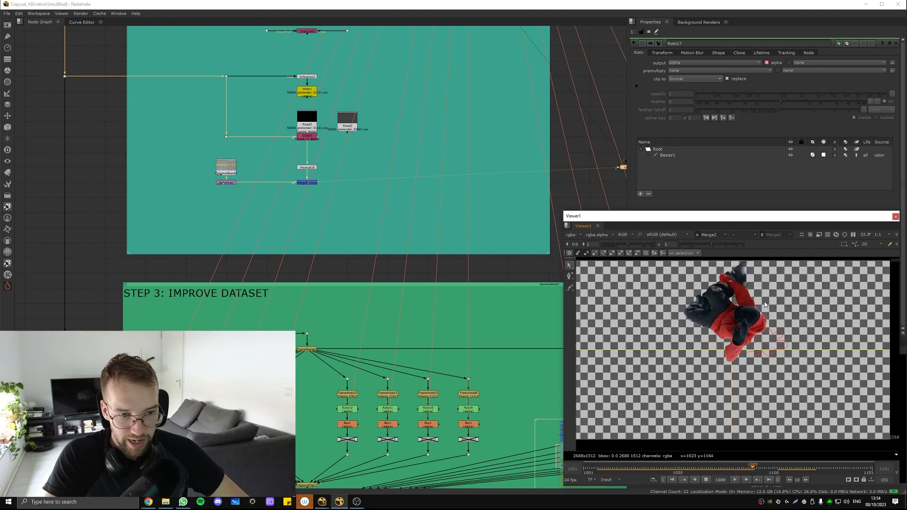
# Step: Stop Merge2 around frame 1085 and step frame by frame, zoomed in, to examine the snowboard's matte
pyautogui.press('k')
pyautogui.scroll(2, 747, 291)
pyautogui.moveTo(735, 353); pyautogui.dragTo(734, 342, button='middle')
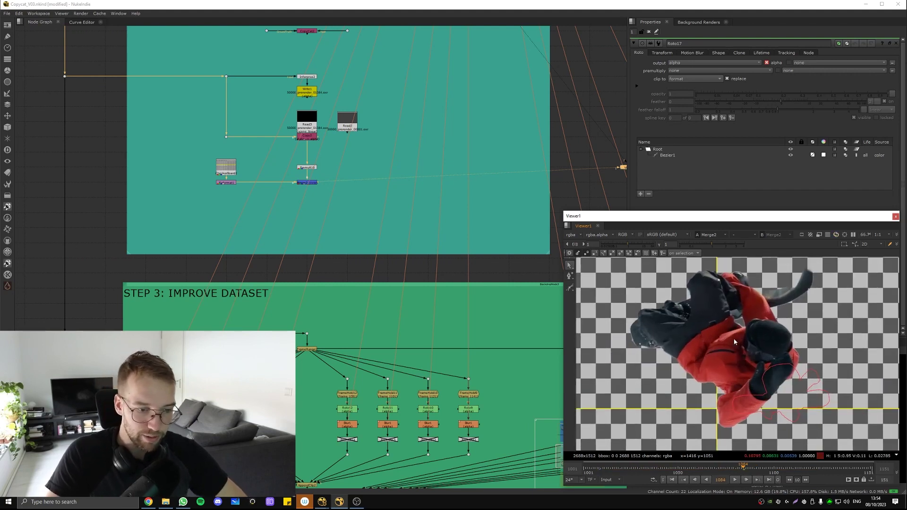
pyautogui.press('Right')
pyautogui.press('Right')
pyautogui.press('Left')
pyautogui.press('Left')
pyautogui.press('Right')
pyautogui.scroll(-1, 298, 198)
# Step: View the original Read1 footage at the start of Step 1, fitted to the viewer, and scrub to the jump
pyautogui.moveTo(298, 199); pyautogui.dragTo(375, 351, button='middle')
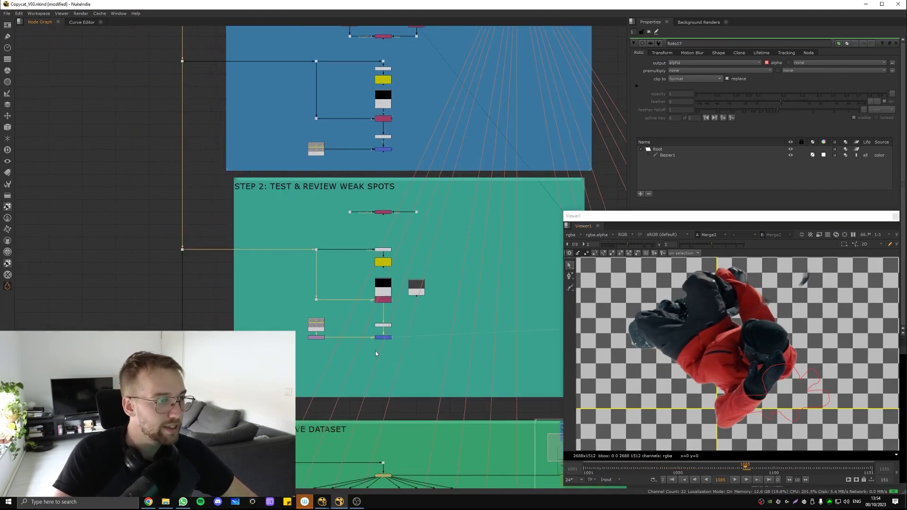
pyautogui.moveTo(311, 119); pyautogui.dragTo(292, 363, button='middle')
pyautogui.press('1')
pyautogui.click(370, 127)
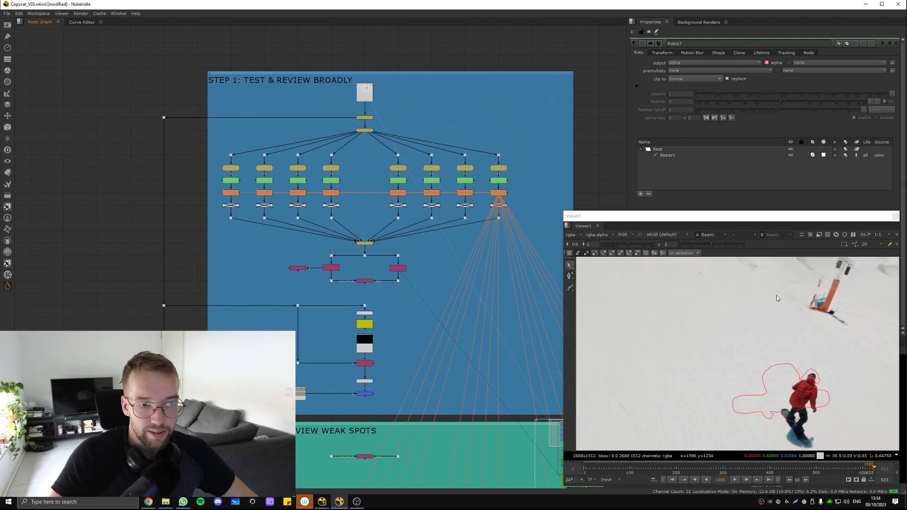
pyautogui.press('f')
pyautogui.moveTo(743, 467); pyautogui.dragTo(673, 474)
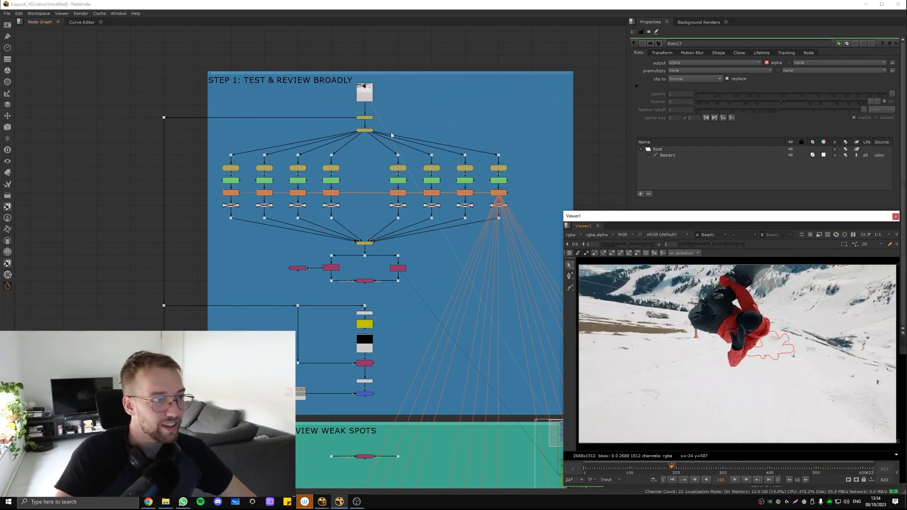
# Step: View the source plate through the nodes below Read1 and scrub around frame 1086, zoomed in on the snowboarder
pyautogui.moveTo(392, 136); pyautogui.dragTo(368, 121)
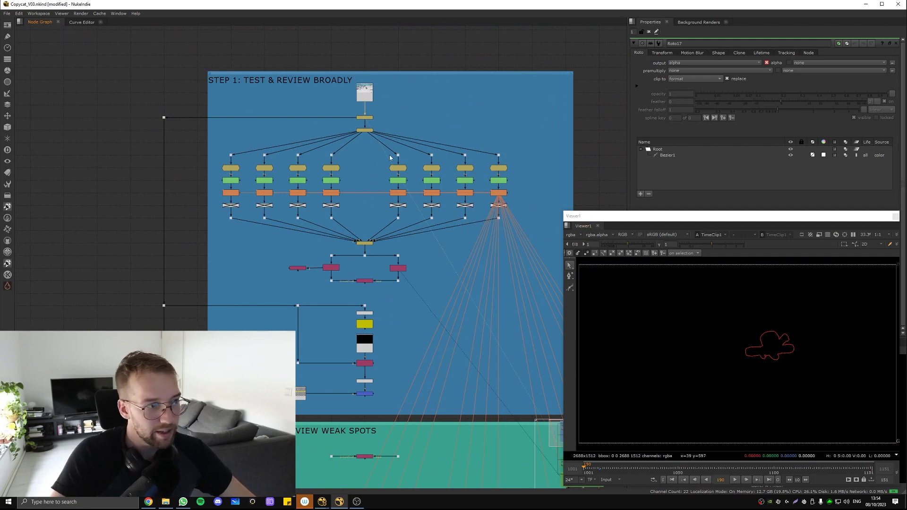
pyautogui.moveTo(758, 466); pyautogui.dragTo(747, 483)
pyautogui.scroll(3, 775, 308)
pyautogui.moveTo(775, 272); pyautogui.dragTo(772, 293, button='middle')
pyautogui.moveTo(751, 411); pyautogui.dragTo(753, 343, button='middle')
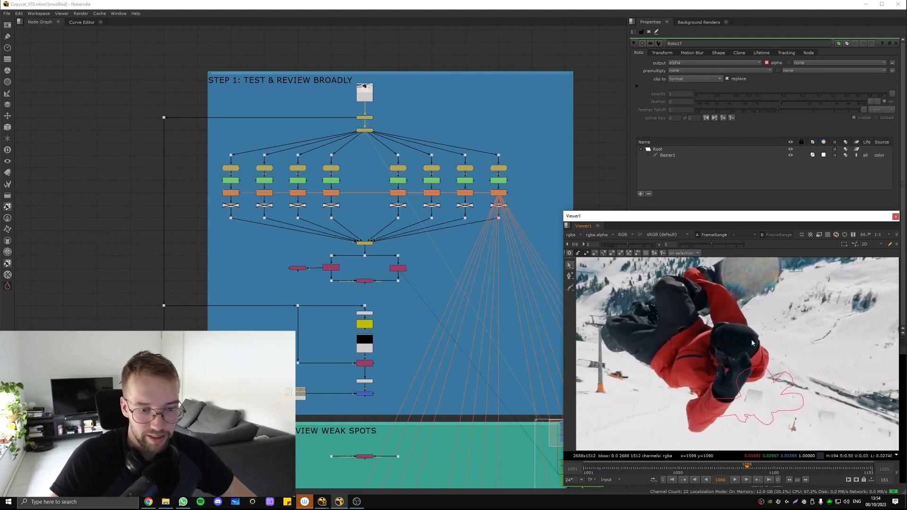
pyautogui.moveTo(745, 472); pyautogui.dragTo(737, 471)
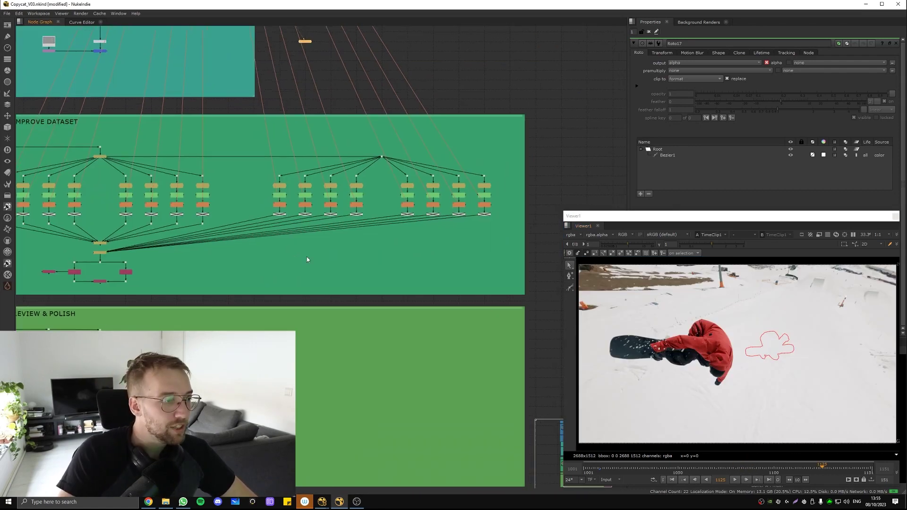
# Step: View Roto17 and Roto18 in the additional Step 3 dataset, with a closer look at Roto18's shapes
pyautogui.moveTo(307, 257); pyautogui.dragTo(336, 277, button='middle')
pyautogui.scroll(2, 336, 277)
pyautogui.click(300, 196)
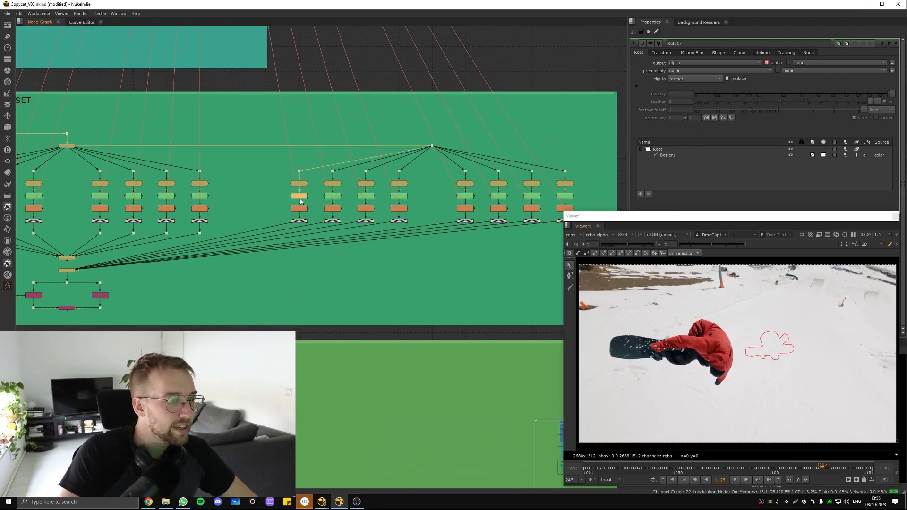
pyautogui.scroll(3, 301, 201)
pyautogui.press('1')
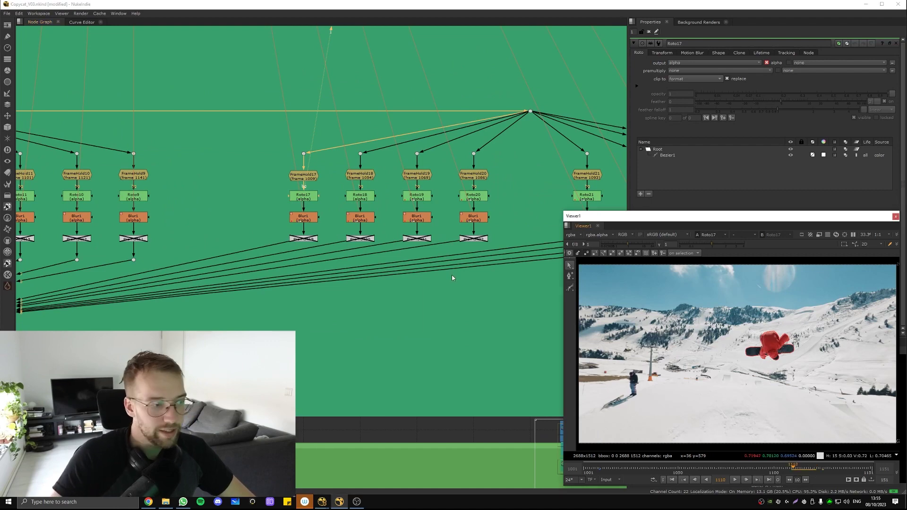
pyautogui.doubleClick(360, 196)
pyautogui.press('1')
pyautogui.scroll(3, 705, 318)
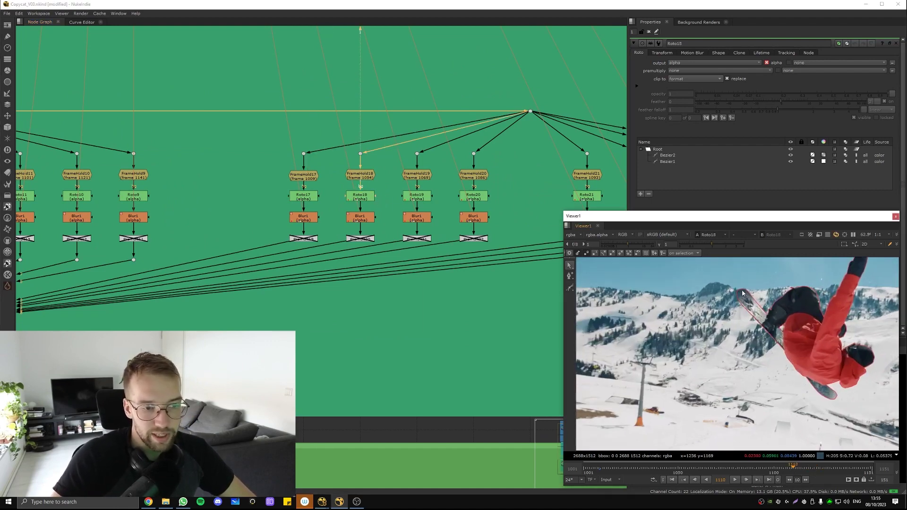
pyautogui.moveTo(742, 293); pyautogui.dragTo(659, 284, button='middle')
# Step: Open and view Roto19 and Roto20 in turn to inspect their shapes around the snowboarder
pyautogui.doubleClick(416, 198)
pyautogui.press('1')
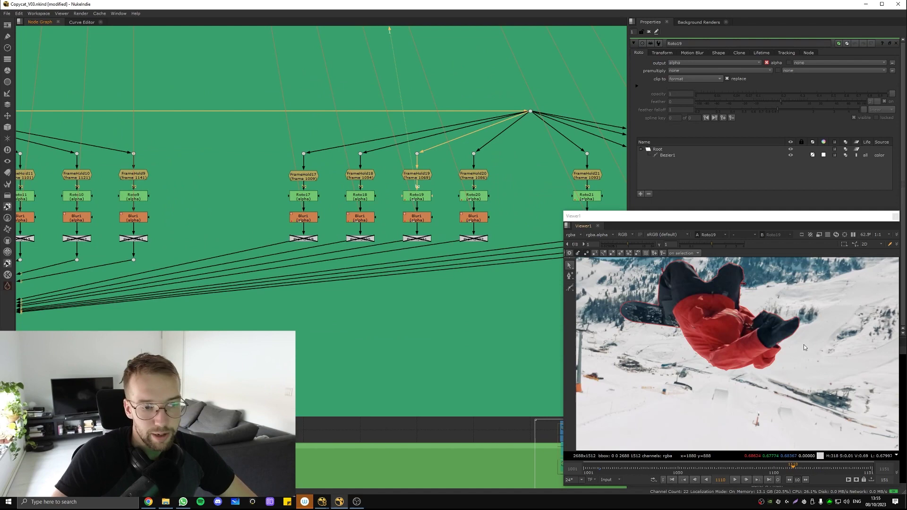
pyautogui.click(475, 196)
pyautogui.doubleClick(475, 196)
pyautogui.press('1')
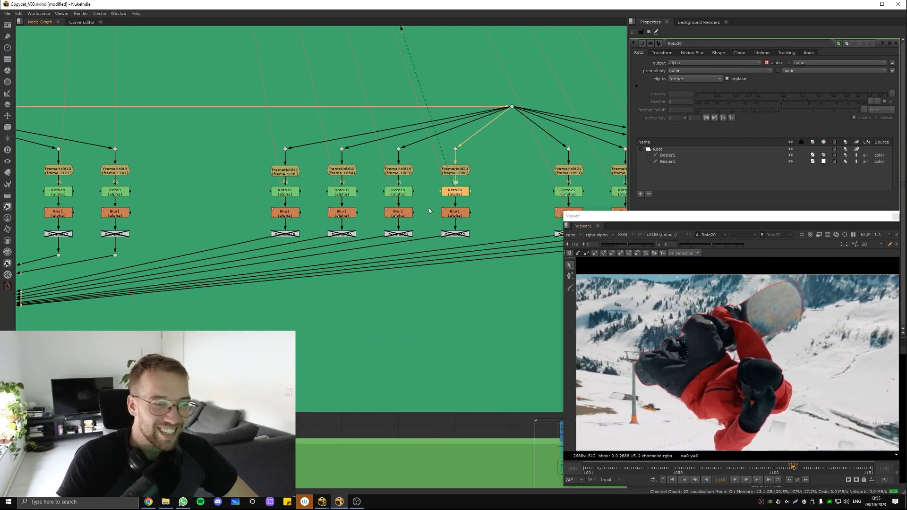
pyautogui.moveTo(443, 221); pyautogui.dragTo(410, 233, button='middle')
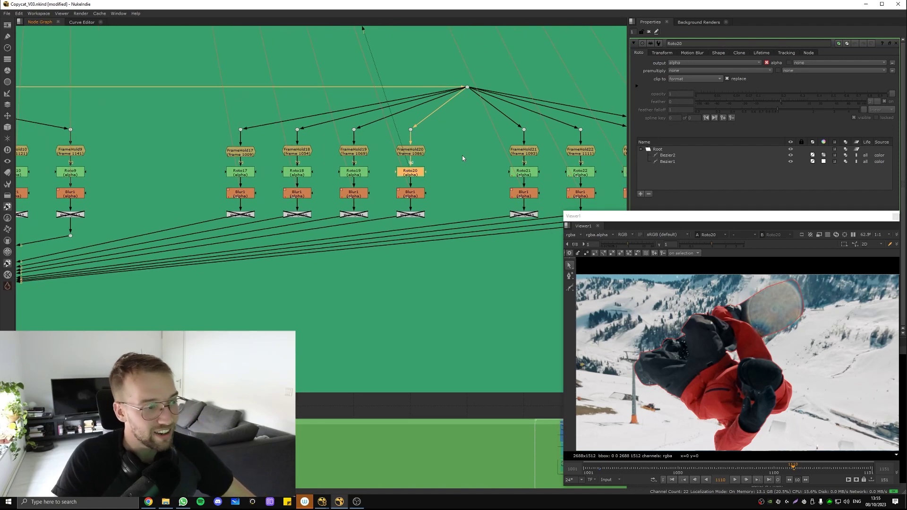
# Step: Open and view Roto21, held on frame 1093, and compare it with the neighbouring Roto20
pyautogui.doubleClick(456, 186)
pyautogui.press('1')
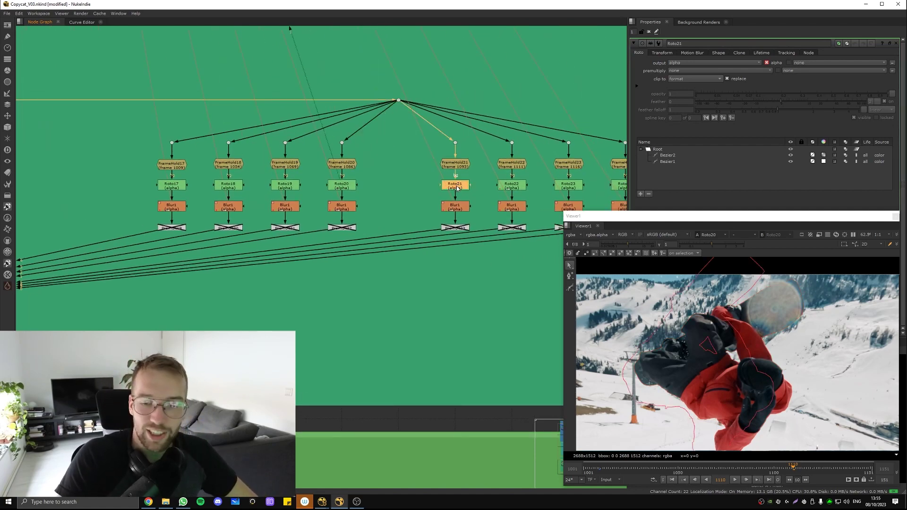
pyautogui.press('1')
pyautogui.moveTo(404, 182); pyautogui.dragTo(420, 186, button='middle')
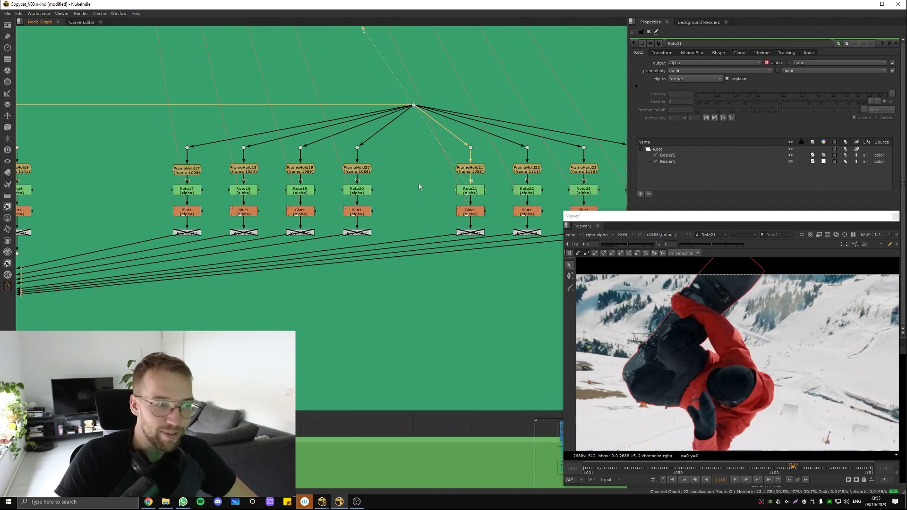
pyautogui.doubleClick(365, 190)
pyautogui.press('1')
pyautogui.moveTo(477, 203); pyautogui.dragTo(435, 203, button='middle')
pyautogui.moveTo(430, 190); pyautogui.dragTo(428, 186)
pyautogui.press('1')
pyautogui.moveTo(429, 193); pyautogui.dragTo(390, 186, button='middle')
# Step: Open and view Roto22 and Roto23 in turn to inspect the close-up snowboard shapes
pyautogui.doubleClick(443, 180)
pyautogui.press('1')
pyautogui.moveTo(453, 184); pyautogui.dragTo(408, 176, button='middle')
pyautogui.moveTo(675, 329); pyautogui.dragTo(809, 344, button='middle')
pyautogui.click(466, 175)
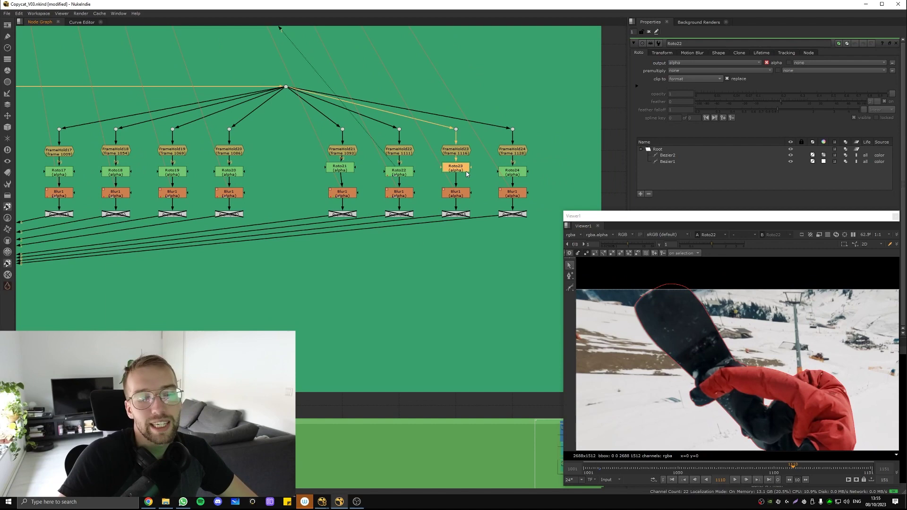
pyautogui.doubleClick(467, 175)
pyautogui.press('1')
# Step: Open and view Roto24, the last additional roto, at full outline around the snowboarder
pyautogui.doubleClick(509, 173)
pyautogui.press('1')
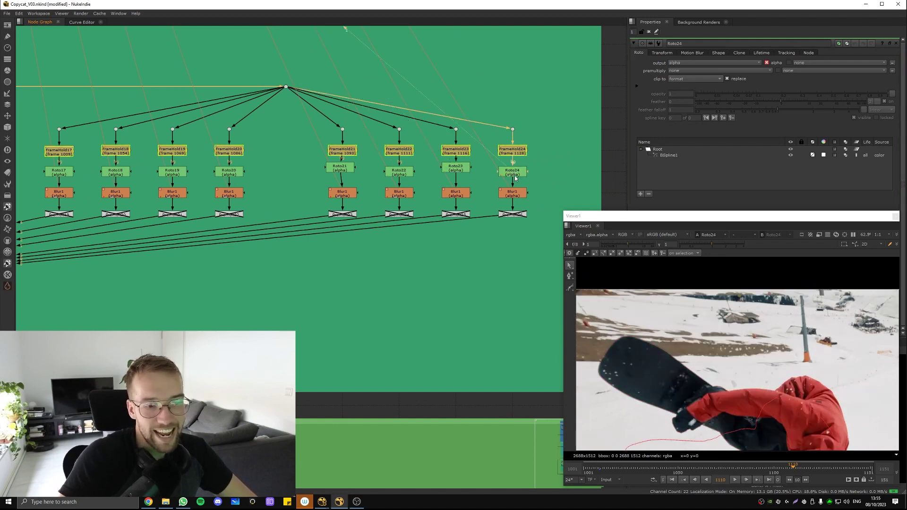
pyautogui.scroll(-2, 789, 293)
pyautogui.scroll(-4, 536, 206)
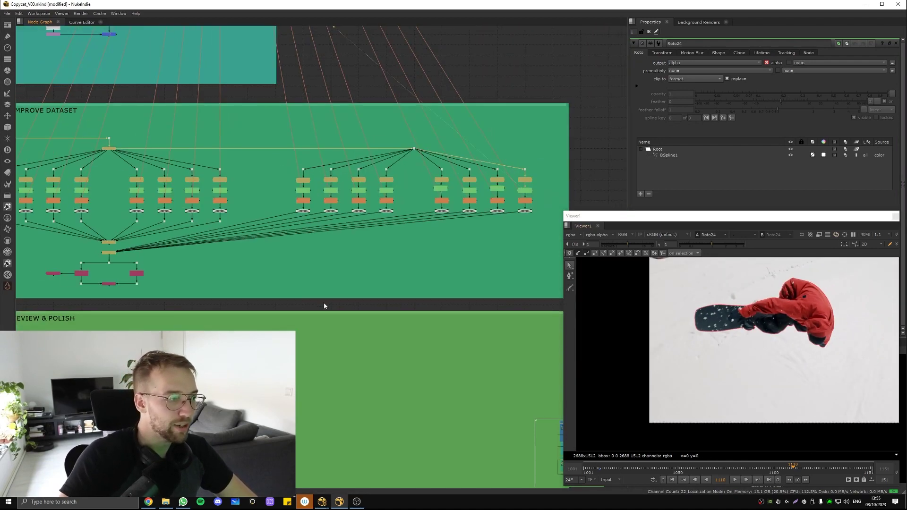
# Step: Open the CopyCat4 training settings in the Improve Dataset section and view the combined AppendClip output feeding it
pyautogui.moveTo(324, 303); pyautogui.dragTo(476, 266, button='middle')
pyautogui.scroll(4, 240, 231)
pyautogui.scroll(1, 303, 270)
pyautogui.doubleClick(307, 259)
pyautogui.press('1')
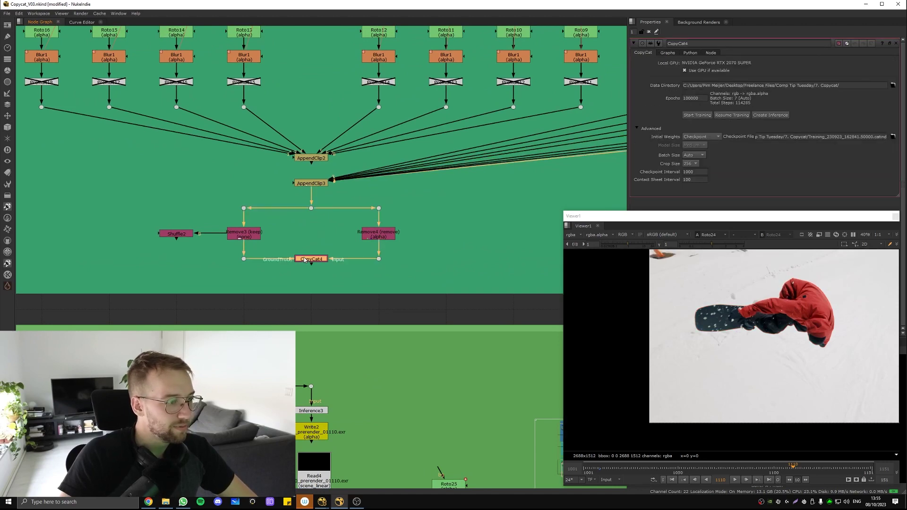
pyautogui.moveTo(421, 274); pyautogui.dragTo(430, 319, button='middle')
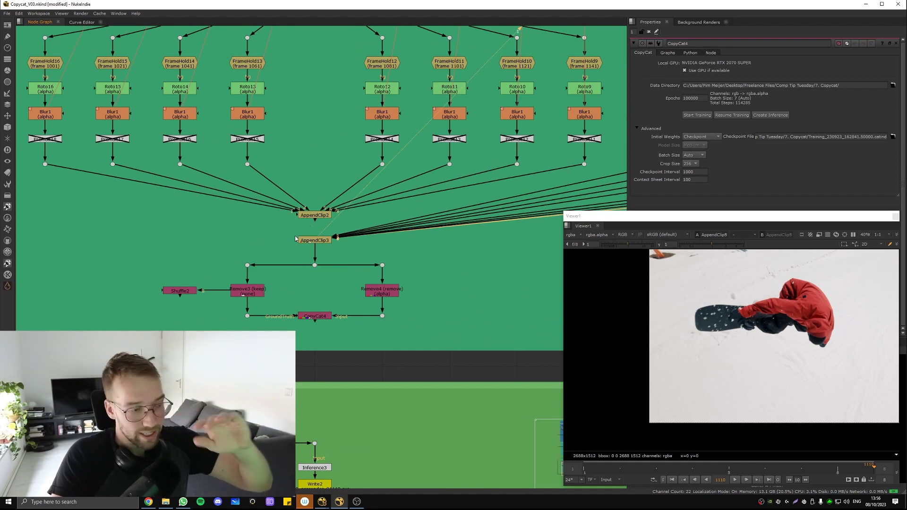
# Step: Follow the AppendClip inputs to the additional roto branches in Improve Dataset and select that whole group of branches
pyautogui.moveTo(295, 238); pyautogui.dragTo(206, 245, button='middle')
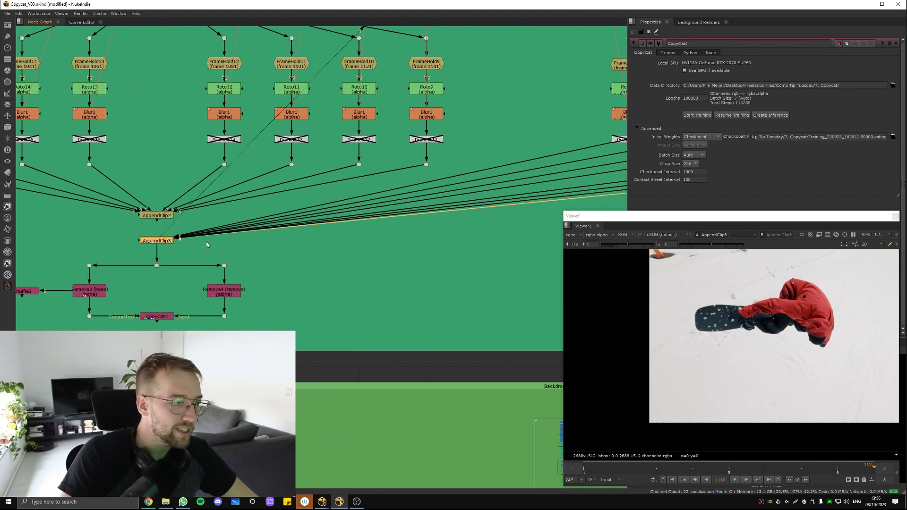
pyautogui.moveTo(259, 255); pyautogui.dragTo(160, 245, button='middle')
pyautogui.scroll(-2, 236, 252)
pyautogui.moveTo(386, 219); pyautogui.dragTo(236, 221, button='middle')
pyautogui.scroll(-3, 333, 255)
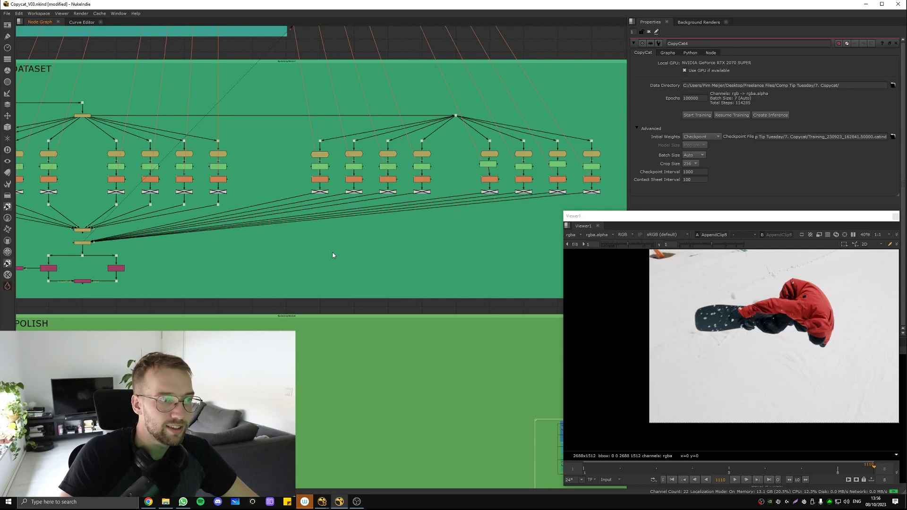
pyautogui.moveTo(333, 255); pyautogui.dragTo(227, 237, button='middle')
pyautogui.moveTo(225, 240); pyautogui.dragTo(589, 84)
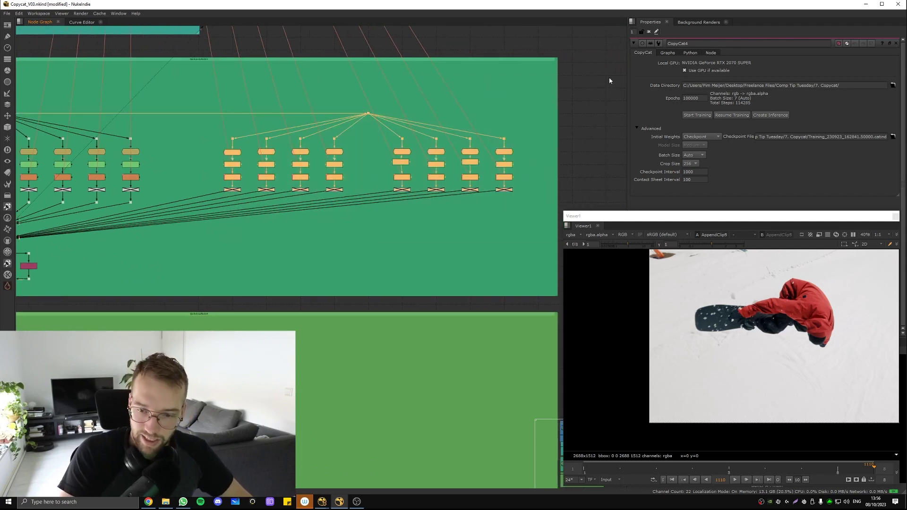
pyautogui.moveTo(145, 254); pyautogui.dragTo(312, 244, button='middle')
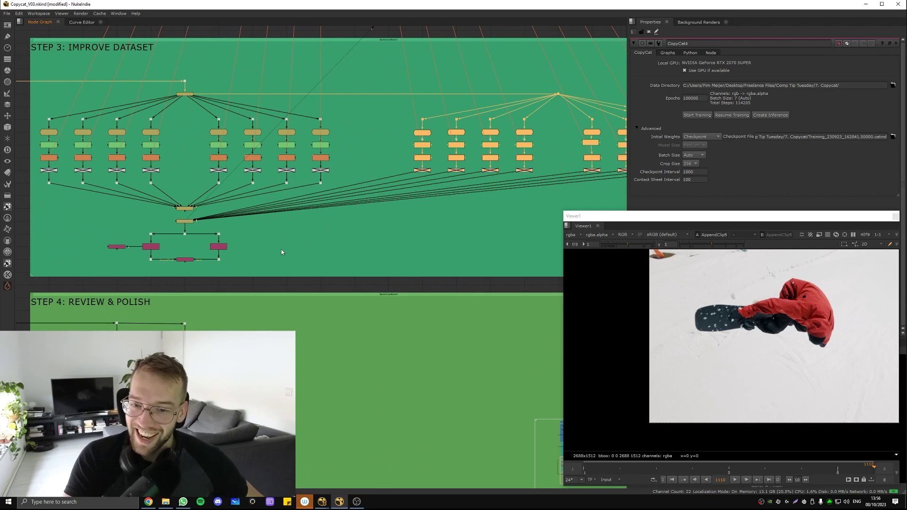
# Step: Return to the CopyCat4 node below the keep and remove branches and view its output
pyautogui.moveTo(249, 268); pyautogui.dragTo(381, 194, button='middle')
pyautogui.scroll(3, 263, 237)
pyautogui.moveTo(181, 229); pyautogui.dragTo(223, 218, button='middle')
pyautogui.click(322, 193)
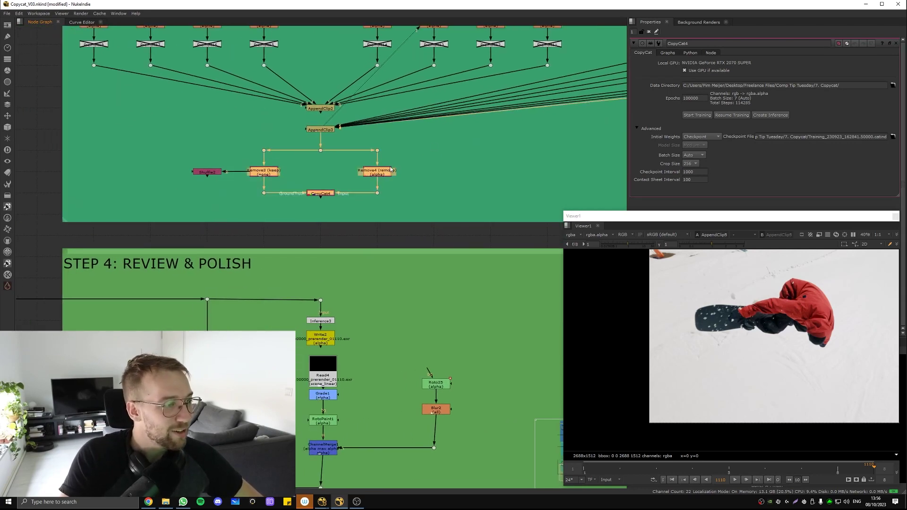
pyautogui.press('1')
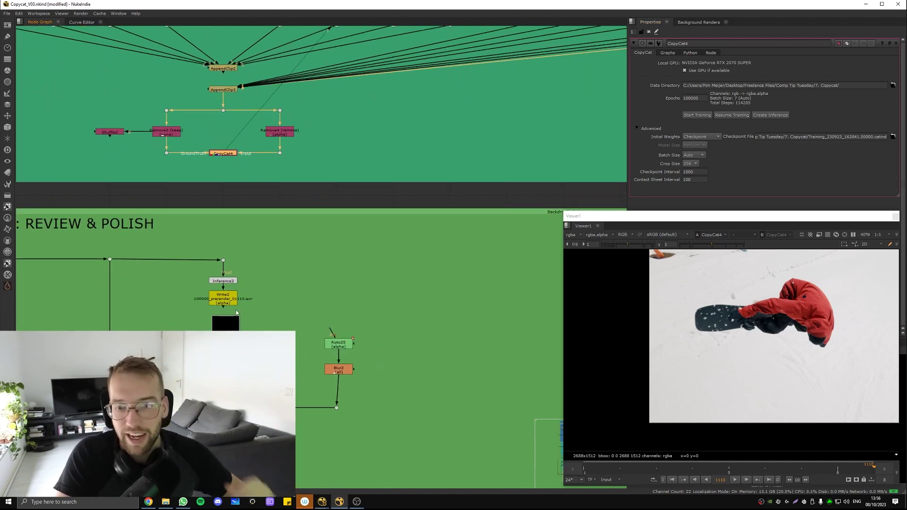
# Step: Disable the Grade1, RotoPaint1 and PxF_Distort cleanup nodes in the Review & Polish section
pyautogui.moveTo(223, 234); pyautogui.dragTo(325, 102, button='middle')
pyautogui.scroll(-2, 377, 154)
pyautogui.click(358, 239)
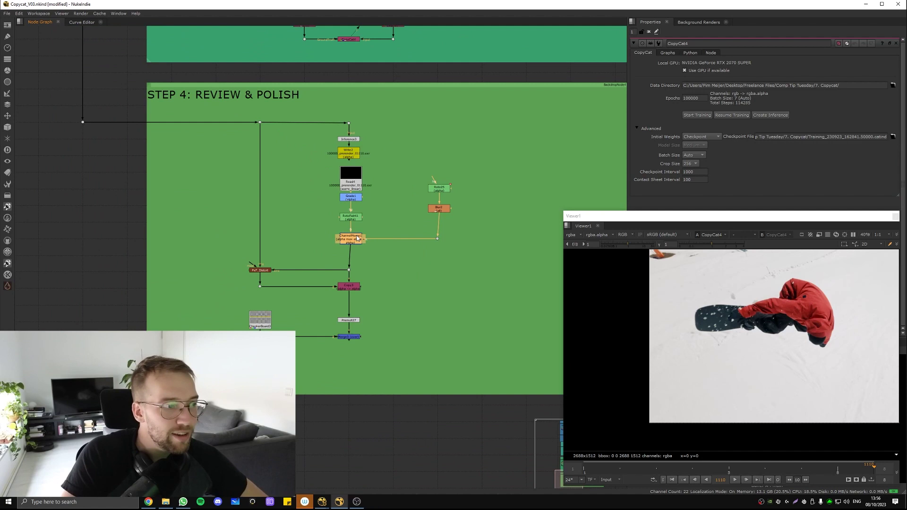
pyautogui.moveTo(346, 211); pyautogui.dragTo(334, 220)
pyautogui.moveTo(376, 195); pyautogui.dragTo(363, 184, button='middle')
pyautogui.press('d')
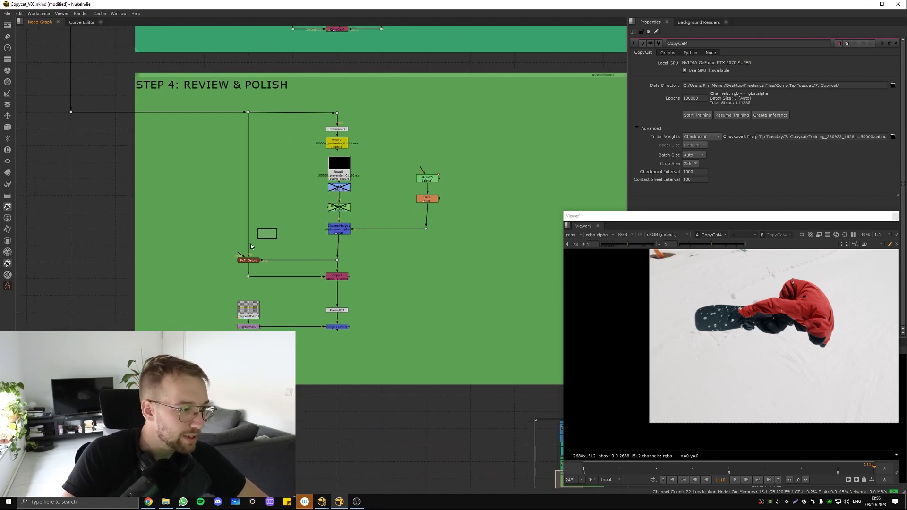
# Step: View the Copy3, Premult27 and Merge3 outputs in turn, ending on the snowboarder cutout over the checkerboard
pyautogui.moveTo(371, 271); pyautogui.dragTo(341, 281)
pyautogui.press('1')
pyautogui.scroll(4, 372, 280)
pyautogui.scroll(-2, 340, 264)
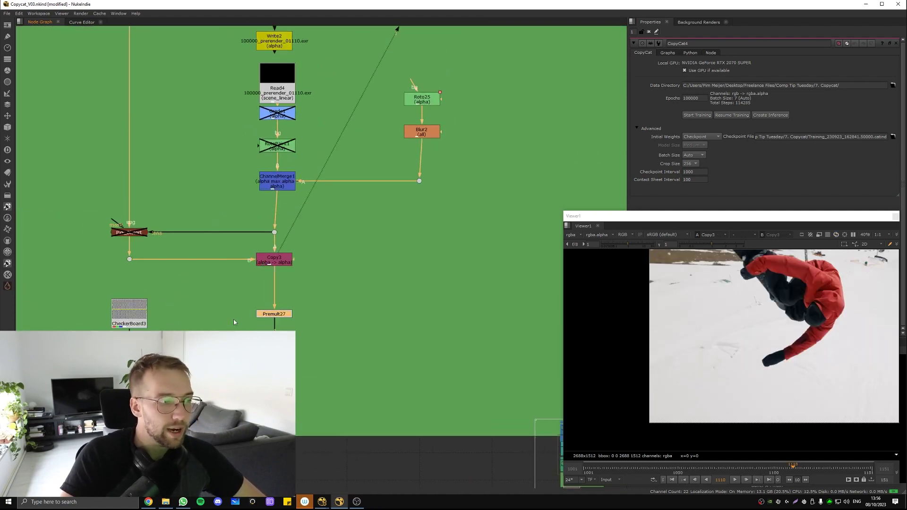
pyautogui.click(274, 314)
pyautogui.press('1')
pyautogui.press('1')
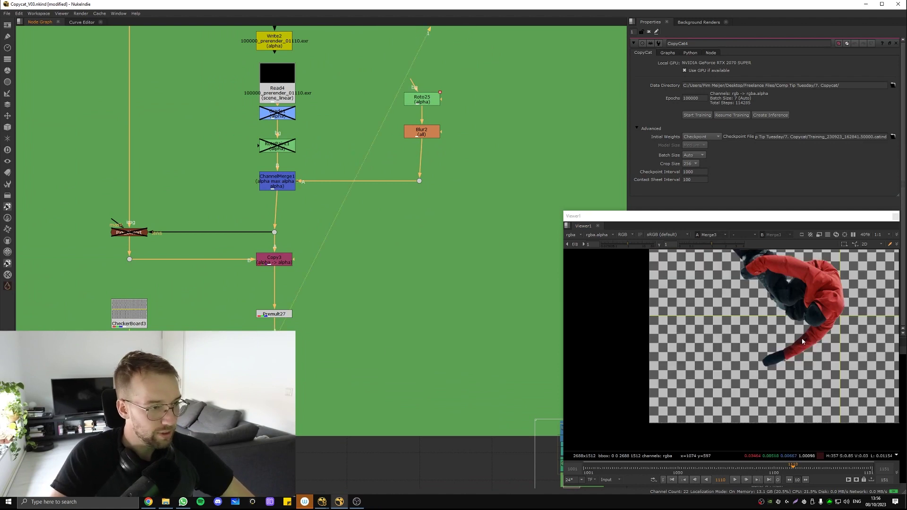
# Step: Bypass ChannelMerge1 and play the whole cutout over the checkerboard forwards and backwards to review the unpolished matte
pyautogui.press('f')
pyautogui.click(270, 189)
pyautogui.press('l')
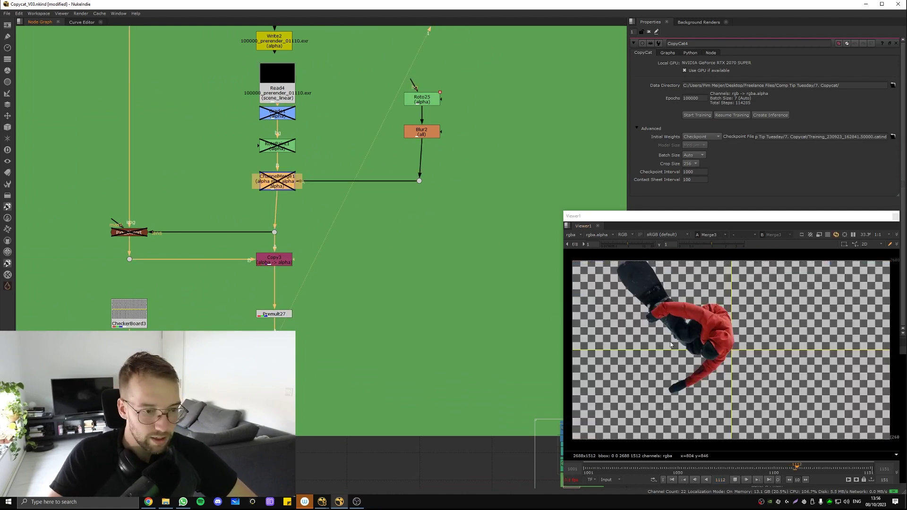
pyautogui.press('f')
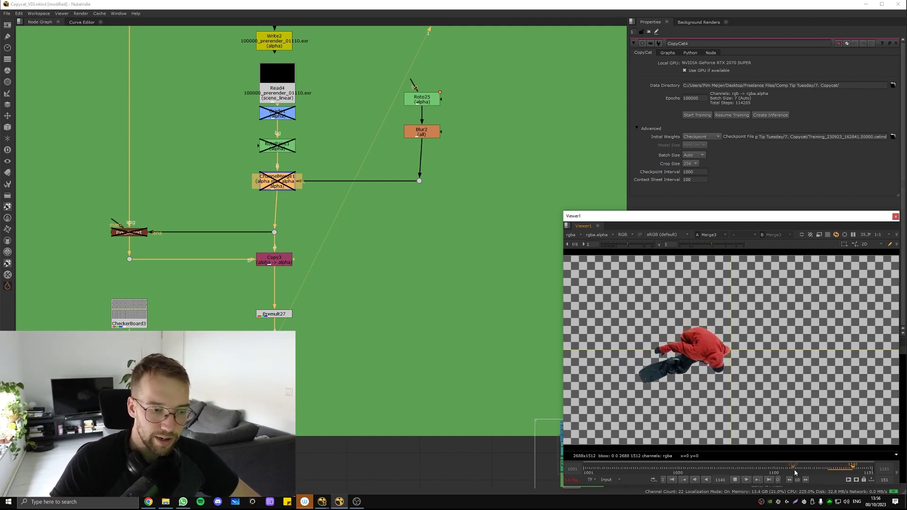
pyautogui.moveTo(793, 471); pyautogui.dragTo(717, 471)
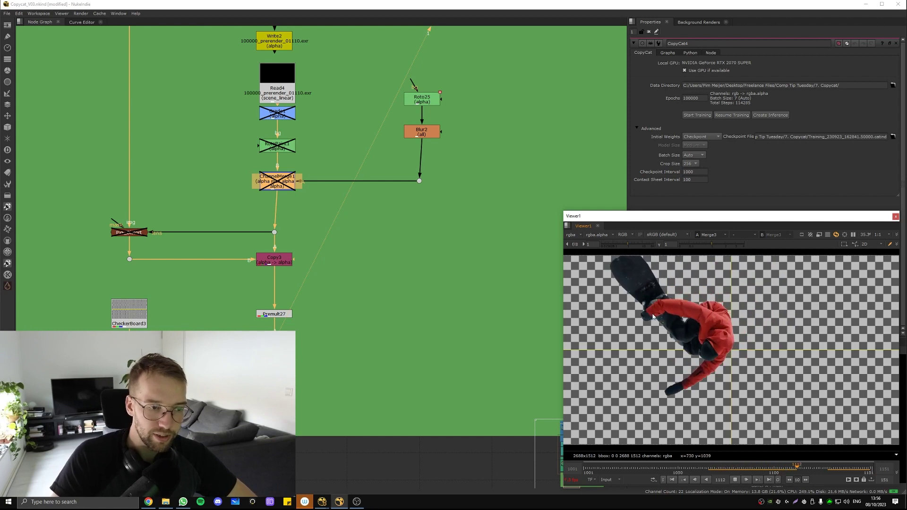
pyautogui.press('j')
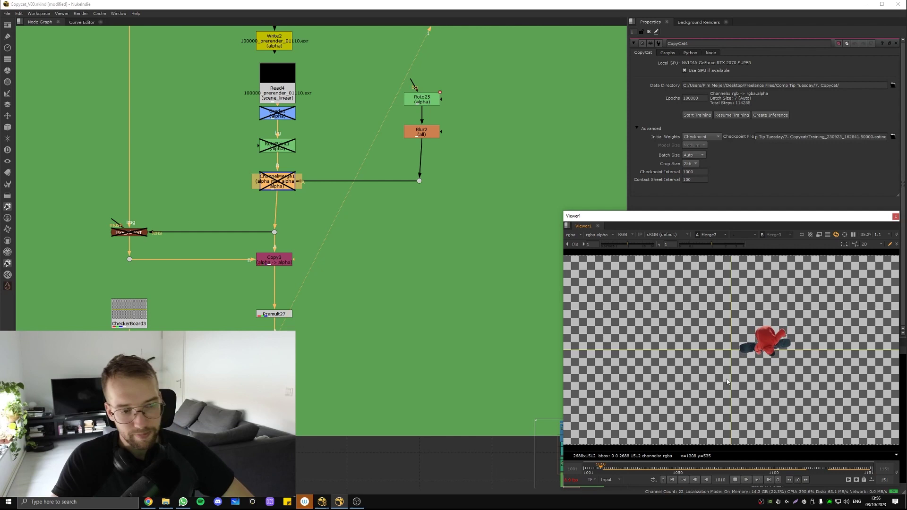
# Step: Go back to the snowboard's weak frames, re-enable ChannelMerge1 and open Roto25 to check its patch down to frame 1079
pyautogui.moveTo(634, 474); pyautogui.dragTo(781, 466)
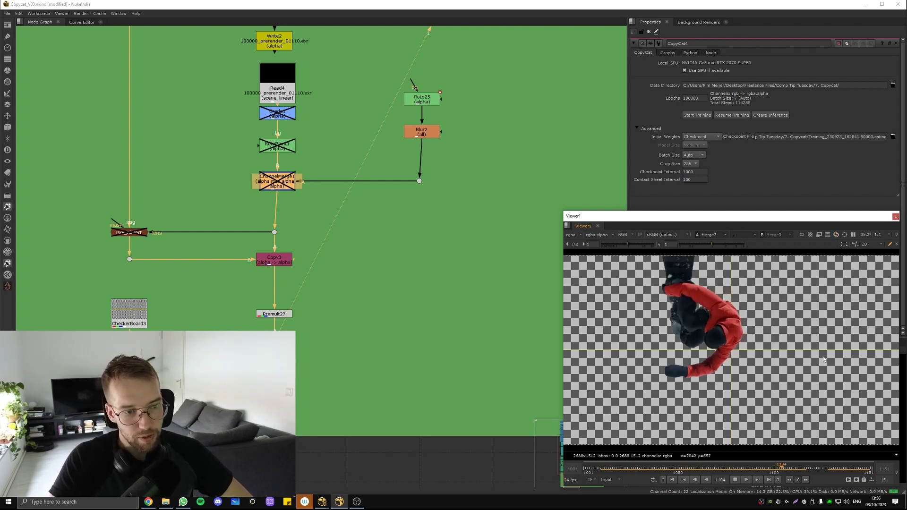
pyautogui.press('j')
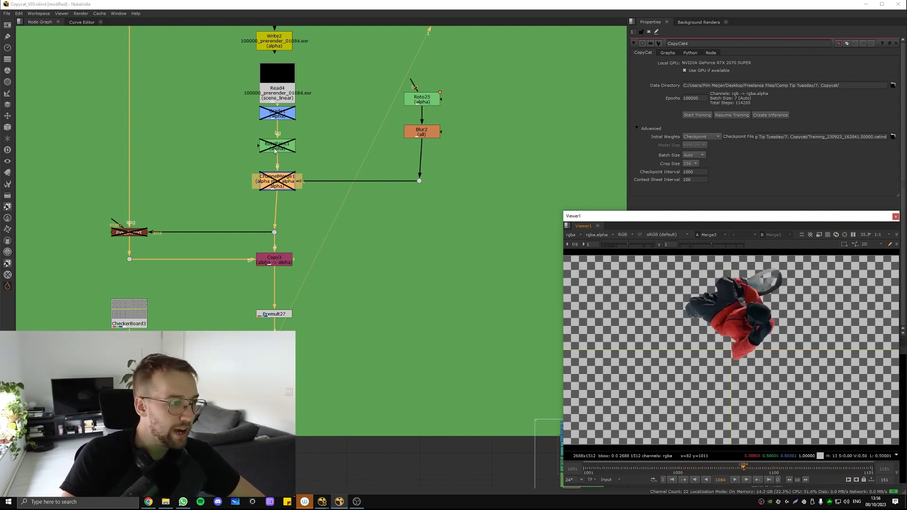
pyautogui.doubleClick(420, 100)
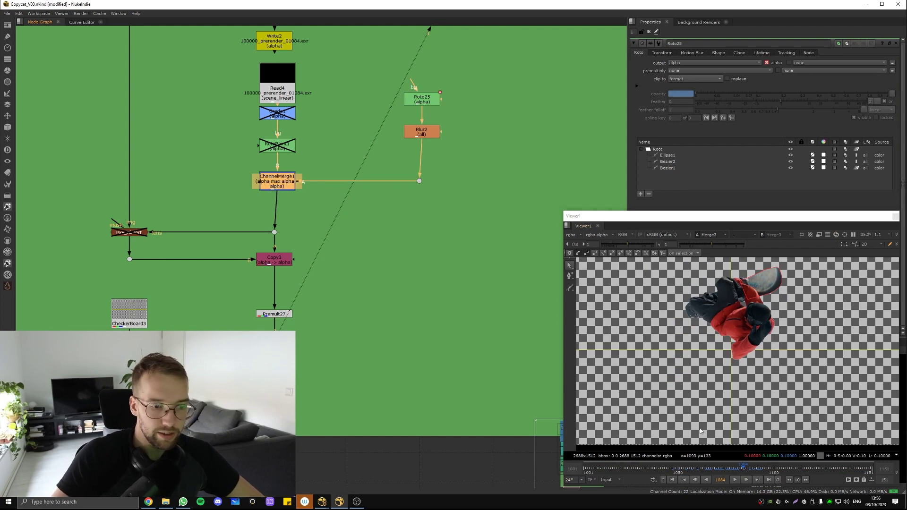
pyautogui.moveTo(758, 471); pyautogui.dragTo(734, 469)
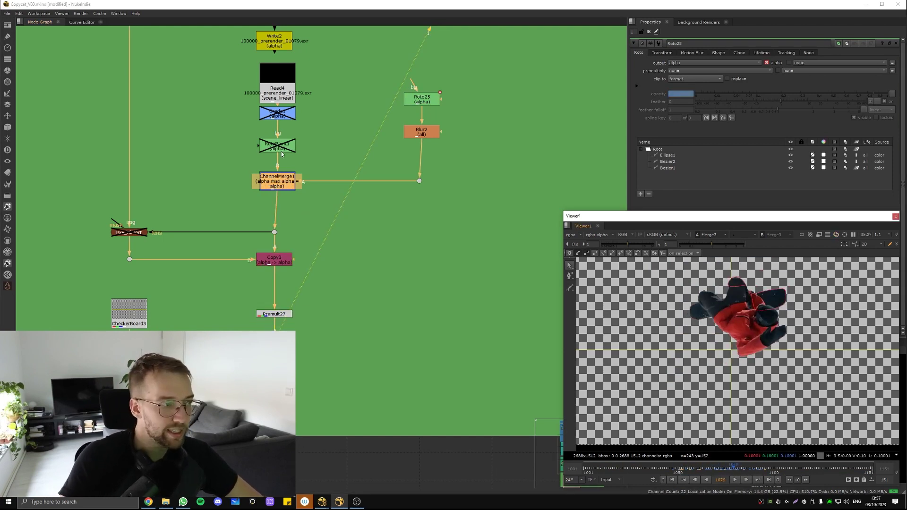
# Step: Open the RotoPaint1 brush strokes and re-enable both RotoPaint1 and Grade1
pyautogui.doubleClick(279, 148)
pyautogui.press('d')
pyautogui.click(283, 114)
pyautogui.press('d')
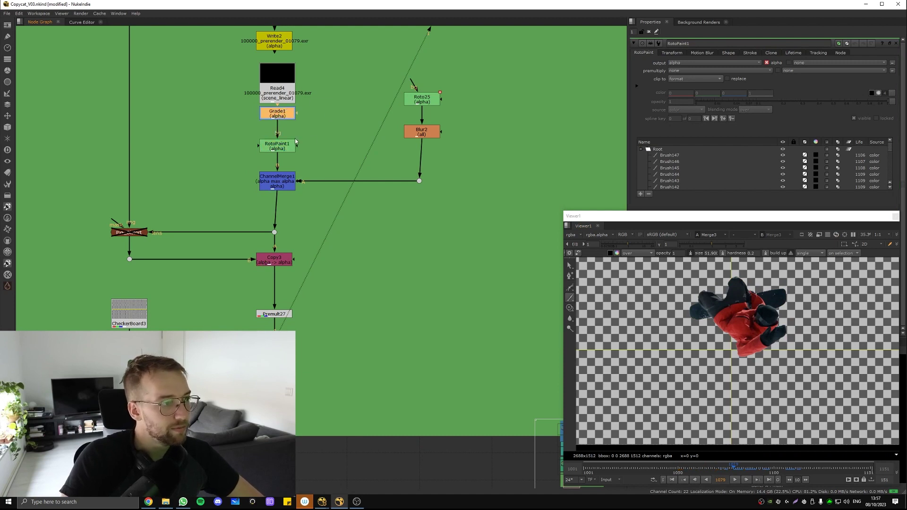
# Step: View the alpha at a bypassed Grade1 with the viewer gain at 50 and gamma at 4 to inspect background noise
pyautogui.press('1')
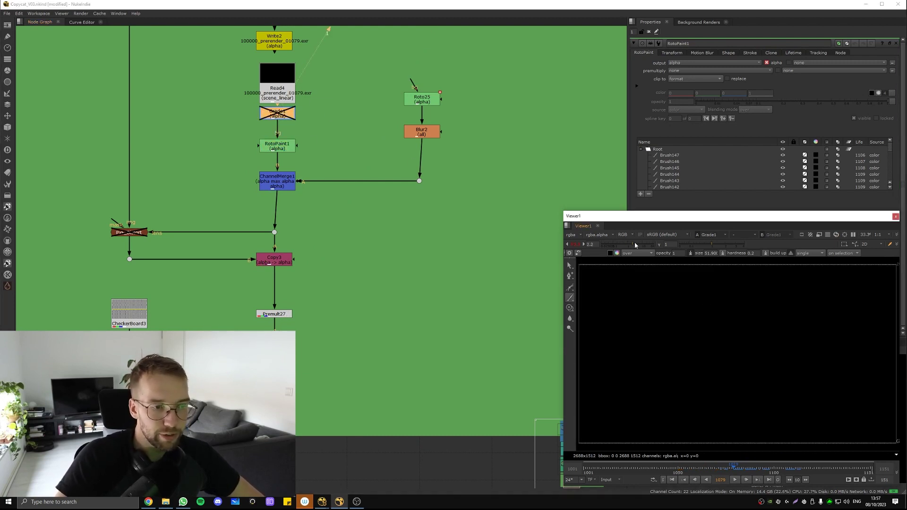
pyautogui.press('a')
pyautogui.moveTo(694, 244); pyautogui.dragTo(732, 249)
pyautogui.click(570, 266)
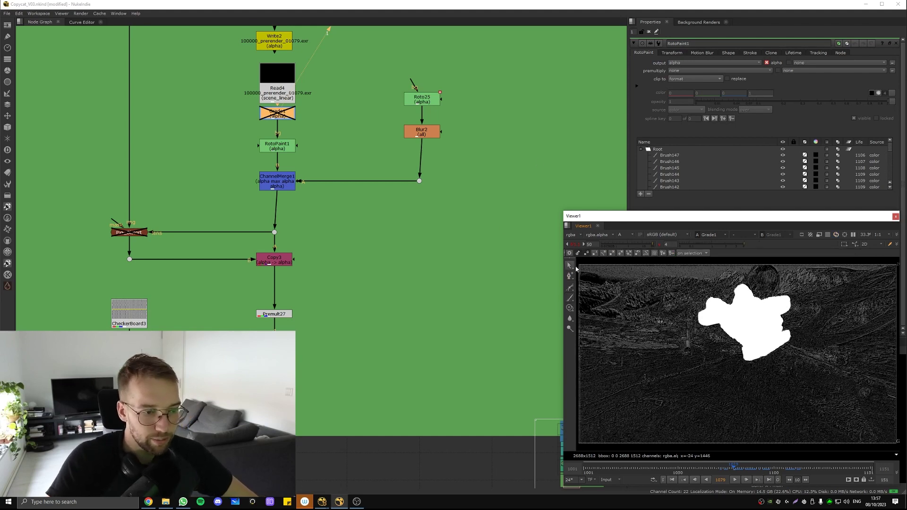
pyautogui.scroll(3, 649, 293)
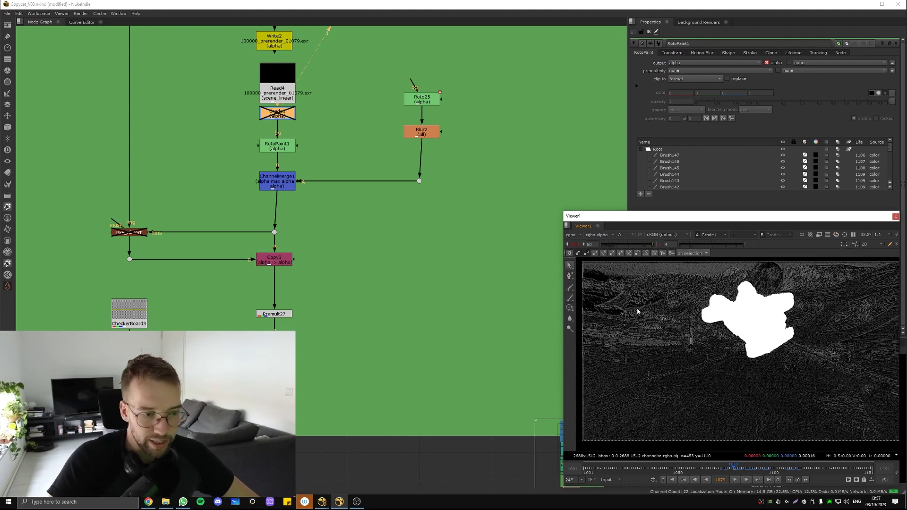
# Step: Open Grade1's settings and toggle the node off and on to compare the boosted alpha, leaving it enabled
pyautogui.doubleClick(280, 115)
pyautogui.press('d')
pyautogui.press('d')
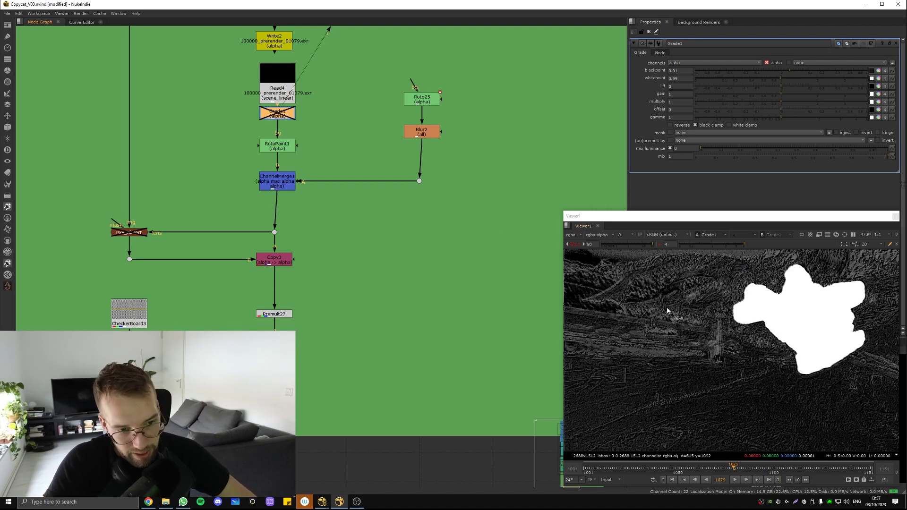
pyautogui.scroll(-2, 629, 324)
pyautogui.moveTo(687, 302); pyautogui.dragTo(628, 293, button='middle')
pyautogui.press('d')
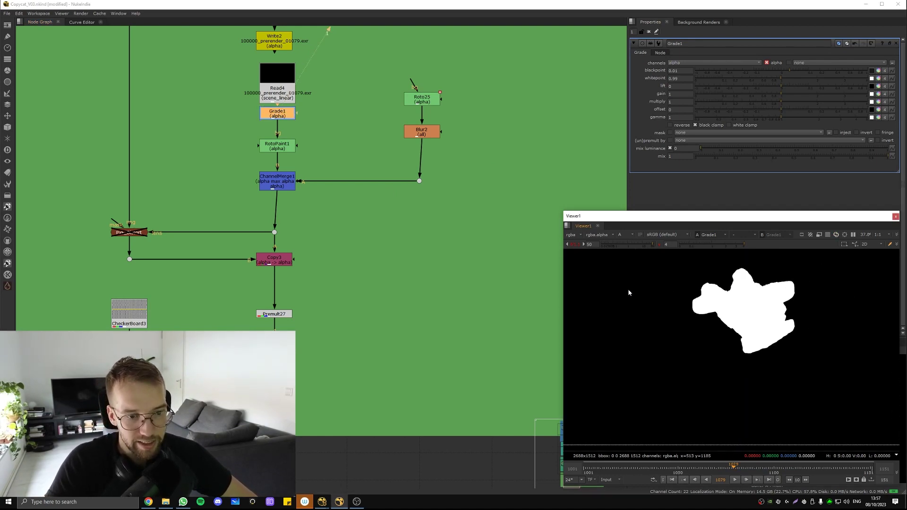
pyautogui.press('d')
pyautogui.press('d')
# Step: Reset the viewer's gain and gamma to their defaults and view Copy3
pyautogui.click(584, 244)
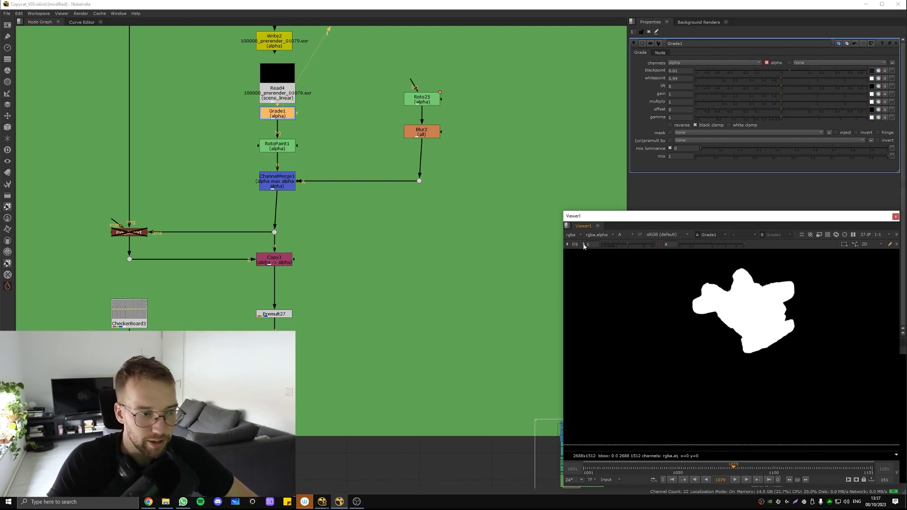
pyautogui.click(658, 245)
pyautogui.click(274, 259)
pyautogui.press('1')
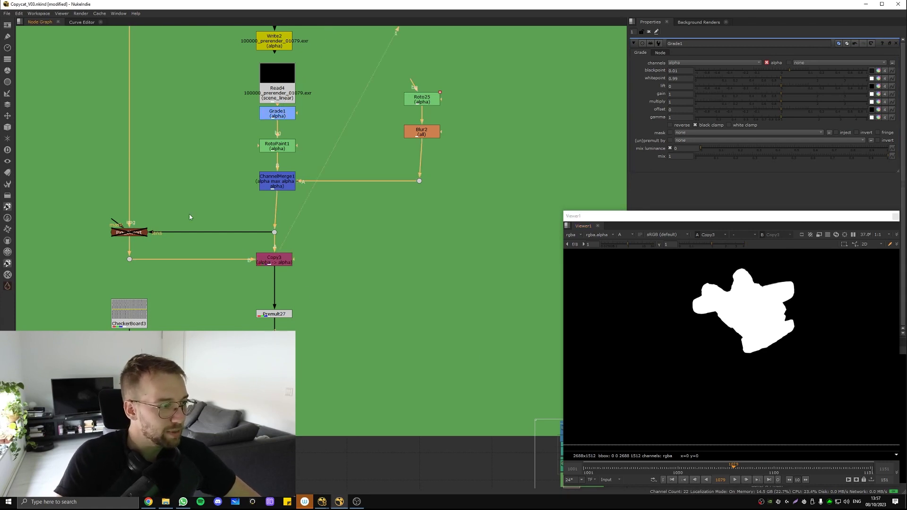
# Step: Re-enable the PxF_Distort node and view its output in full colour
pyautogui.click(129, 232)
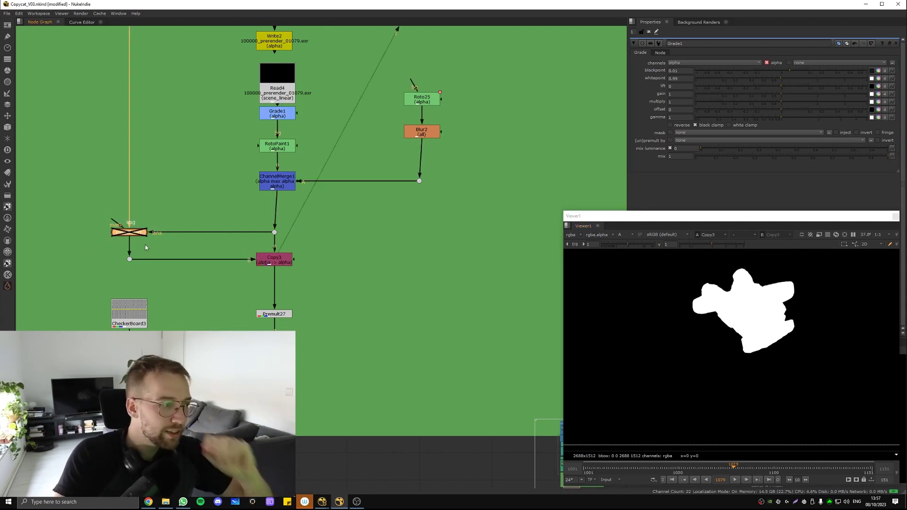
pyautogui.press('1')
pyautogui.press('d')
pyautogui.press('a')
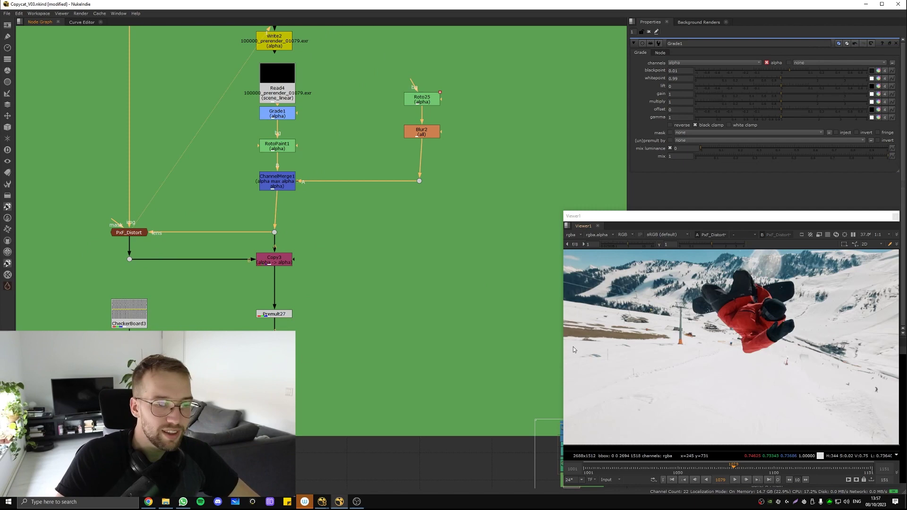
# Step: Toggle PxF_Distort off and on repeatedly while examining the snowboarder's edges up close, leaving it enabled
pyautogui.moveTo(395, 311); pyautogui.dragTo(448, 334, button='middle')
pyautogui.moveTo(240, 222); pyautogui.dragTo(143, 279)
pyautogui.scroll(7, 736, 299)
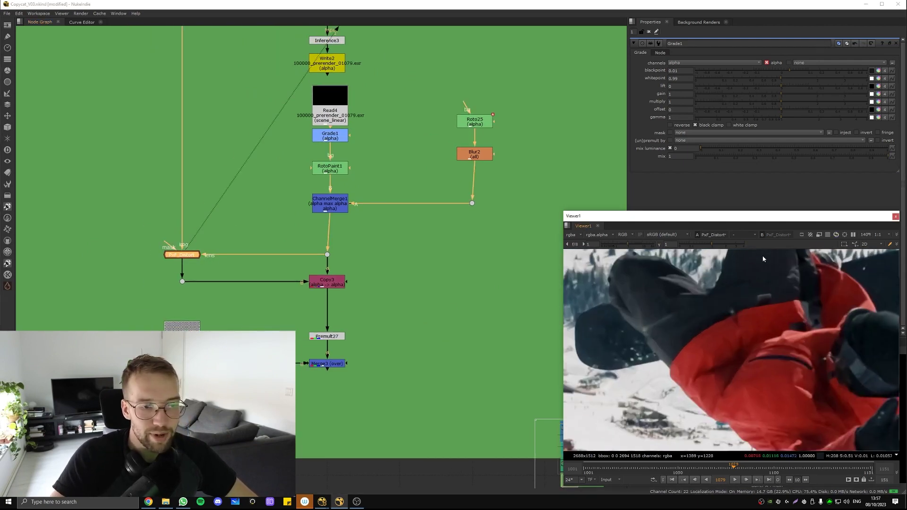
pyautogui.press('d')
pyautogui.press('d')
pyautogui.press('d')
pyautogui.press('d')
pyautogui.press('d')
pyautogui.press('d')
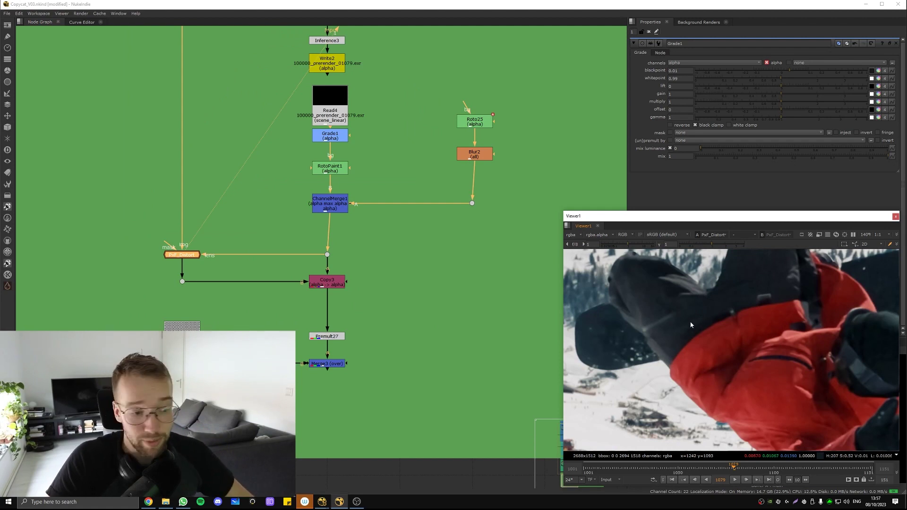
# Step: View Premult27 and the Merge3 checkerboard composite at full frame, and play the polished result through the shot
pyautogui.click(327, 336)
pyautogui.press('1')
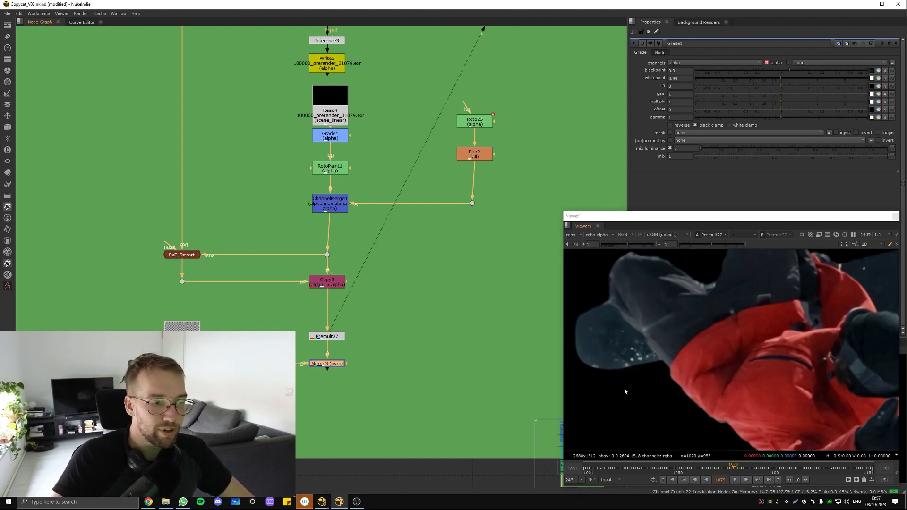
pyautogui.press('f')
pyautogui.press('1')
pyautogui.click(543, 375)
pyautogui.click(669, 414)
pyautogui.press('l')
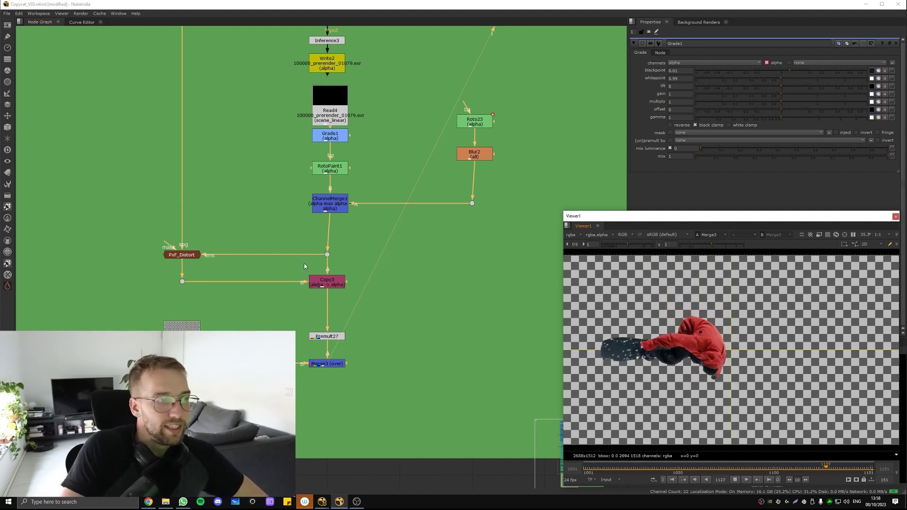
# Step: Review the first-training and Step 2 test sections of the node graph, selecting Step 2's inference and checkerboard composite nodes
pyautogui.scroll(-5, 304, 264)
pyautogui.moveTo(299, 281); pyautogui.dragTo(343, 448, button='middle')
pyautogui.moveTo(313, 150); pyautogui.dragTo(322, 415, button='middle')
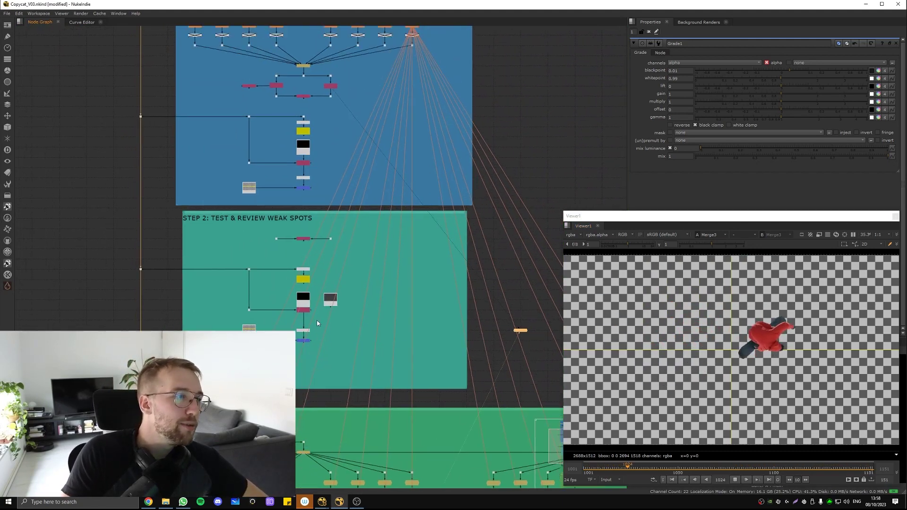
pyautogui.moveTo(393, 56)
pyautogui.mouseDown()
pyautogui.moveTo(193, 113)
pyautogui.moveTo(378, 57)
pyautogui.mouseUp()
pyautogui.moveTo(309, 232); pyautogui.dragTo(326, 172, button='middle')
pyautogui.moveTo(365, 229); pyautogui.dragTo(354, 161, button='middle')
pyautogui.moveTo(363, 124); pyautogui.dragTo(194, 244)
pyautogui.moveTo(387, 217); pyautogui.dragTo(357, 138, button='middle')
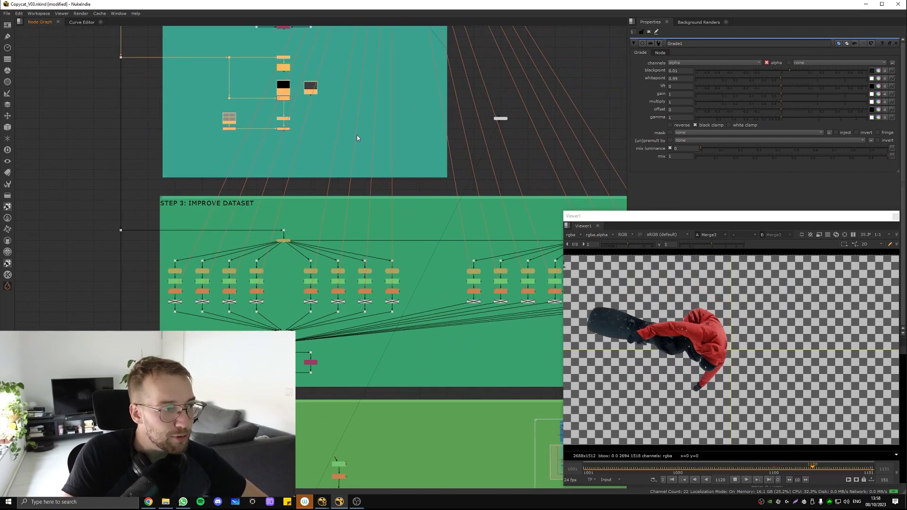
# Step: Examine Step 3's improved dataset and its CopyCat nodes, then survey the whole tree down to Step 4: Review & Polish
pyautogui.moveTo(333, 341); pyautogui.dragTo(337, 220, button='middle')
pyautogui.moveTo(350, 268); pyautogui.dragTo(193, 223)
pyautogui.moveTo(247, 297); pyautogui.dragTo(183, 219, button='middle')
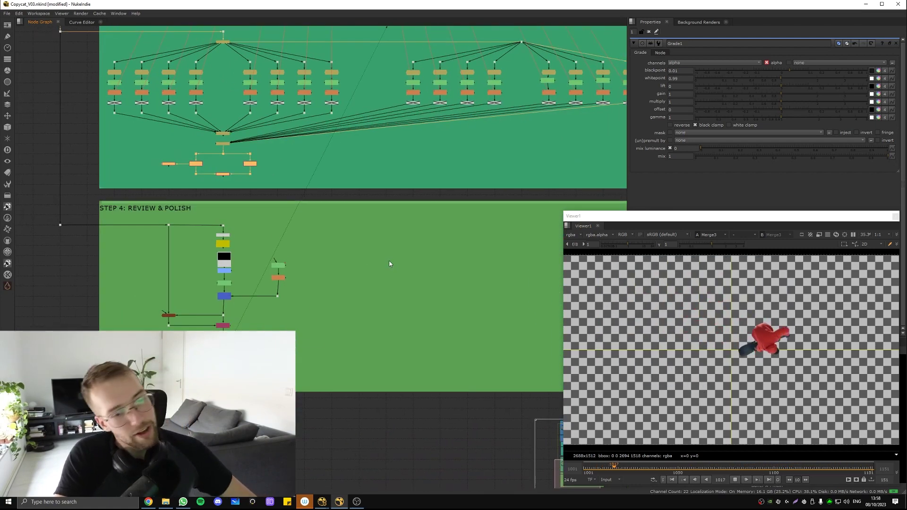
pyautogui.scroll(3, 349, 325)
pyautogui.click(341, 326)
pyautogui.middleClick(340, 326)
pyautogui.moveTo(304, 395); pyautogui.dragTo(347, 295, button='middle')
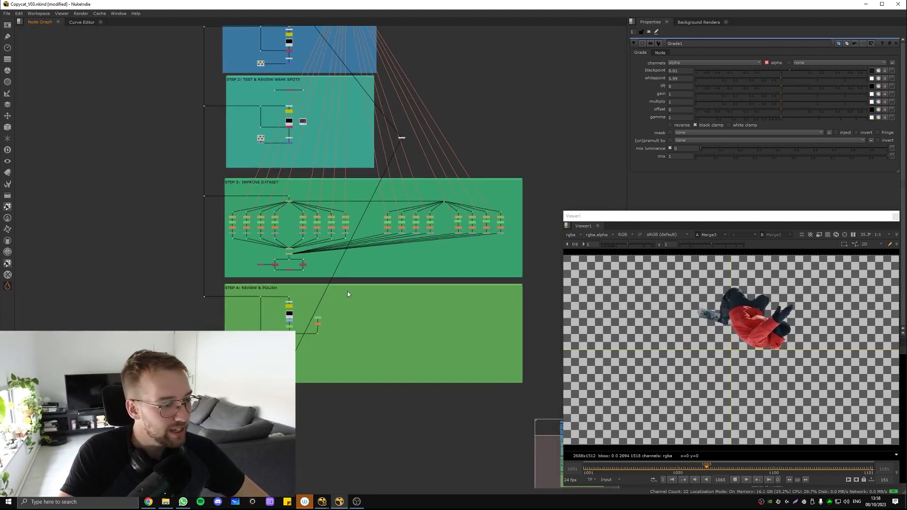
# Step: Line up the Copy3, its input dot, Premult27 and Merge3 nodes vertically beneath ChannelMerge1 in the Step 4 section
pyautogui.scroll(6, 348, 294)
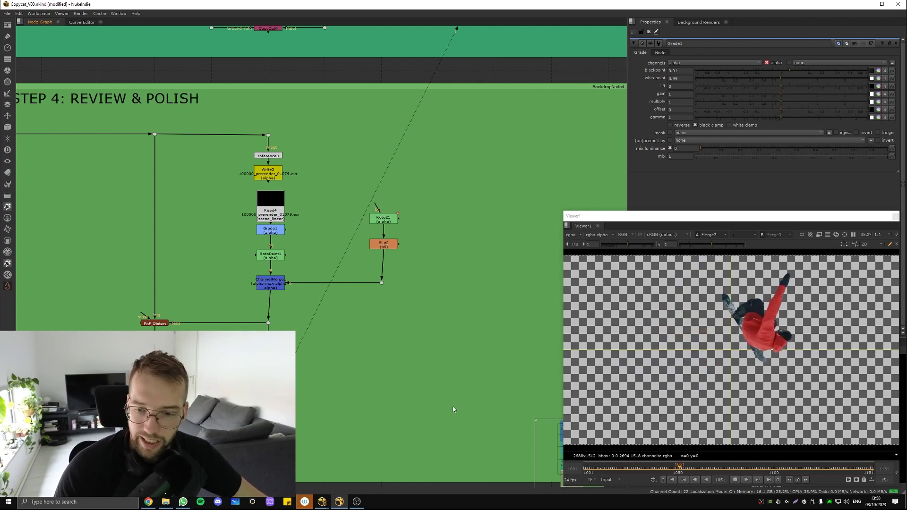
pyautogui.moveTo(361, 317); pyautogui.dragTo(433, 243, button='middle')
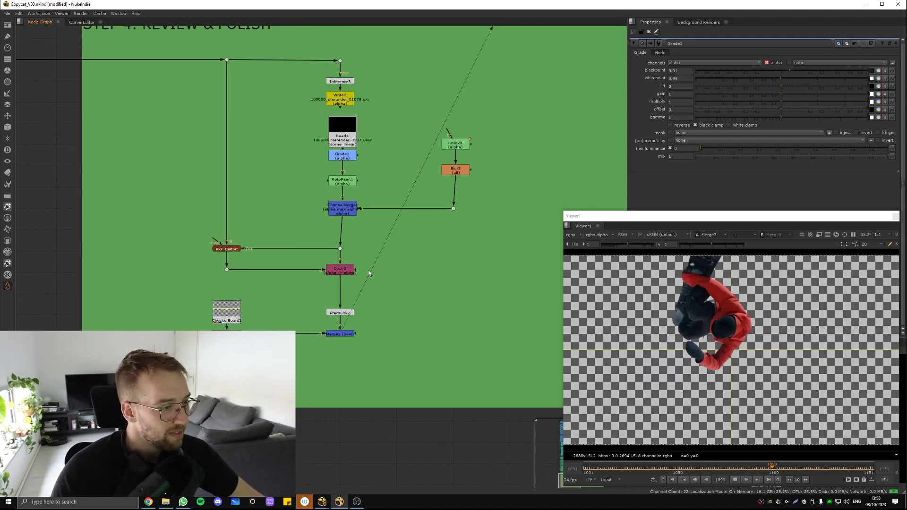
pyautogui.moveTo(376, 255)
pyautogui.mouseDown()
pyautogui.moveTo(303, 286)
pyautogui.moveTo(373, 259)
pyautogui.mouseUp()
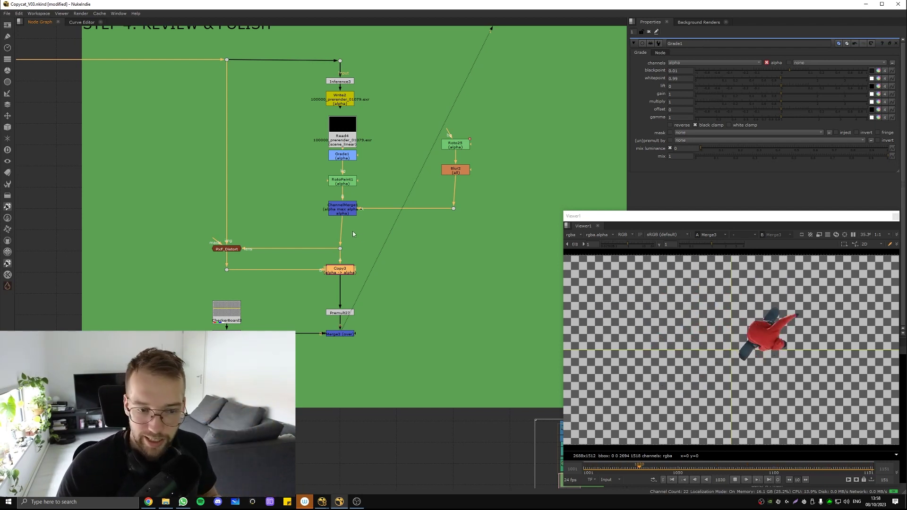
pyautogui.moveTo(360, 255); pyautogui.dragTo(353, 232, button='middle')
pyautogui.moveTo(356, 215); pyautogui.dragTo(267, 262)
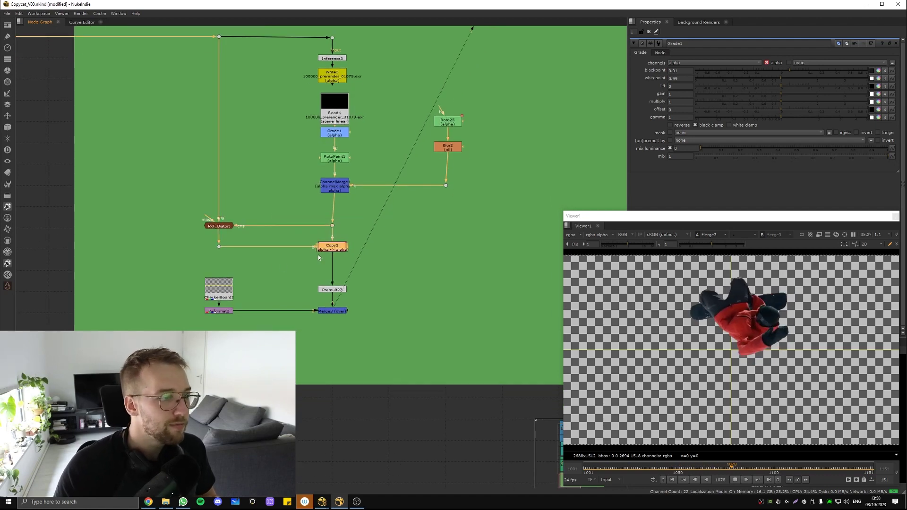
pyautogui.moveTo(331, 251); pyautogui.dragTo(333, 251)
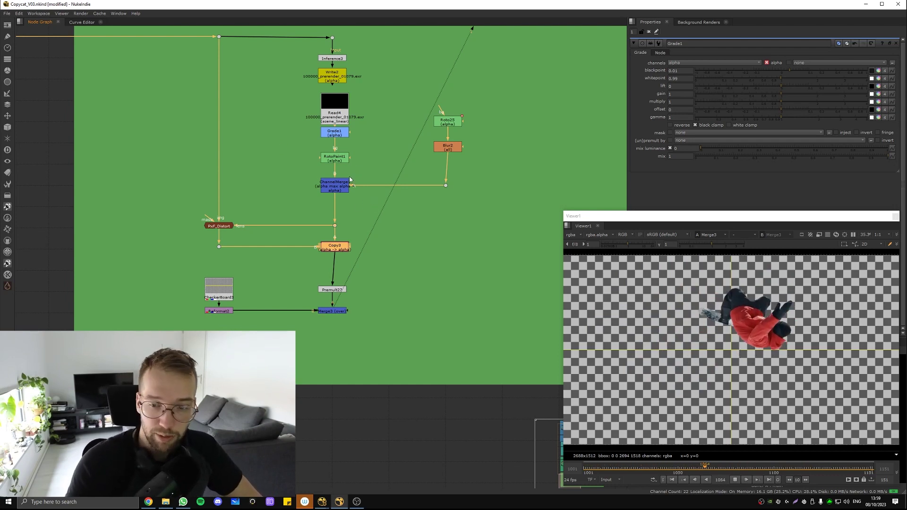
pyautogui.moveTo(271, 187); pyautogui.dragTo(269, 170, button='middle')
pyautogui.moveTo(400, 253); pyautogui.dragTo(332, 295)
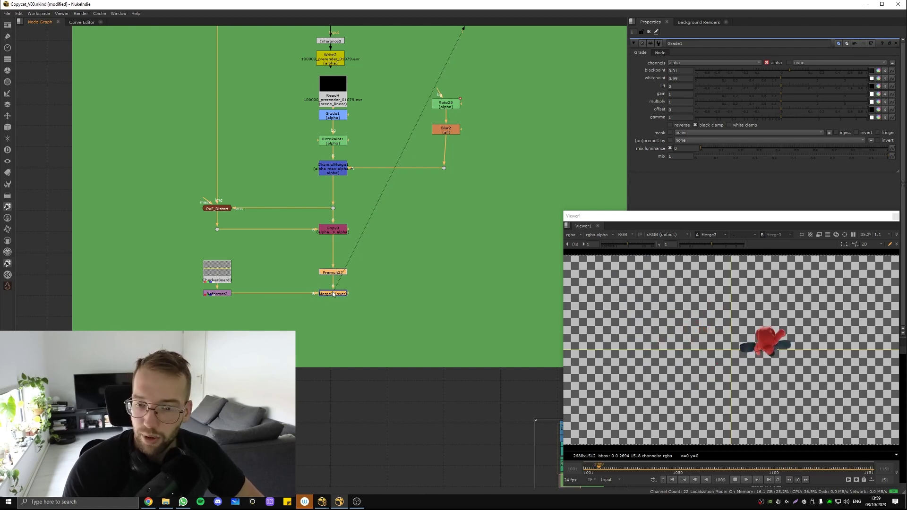